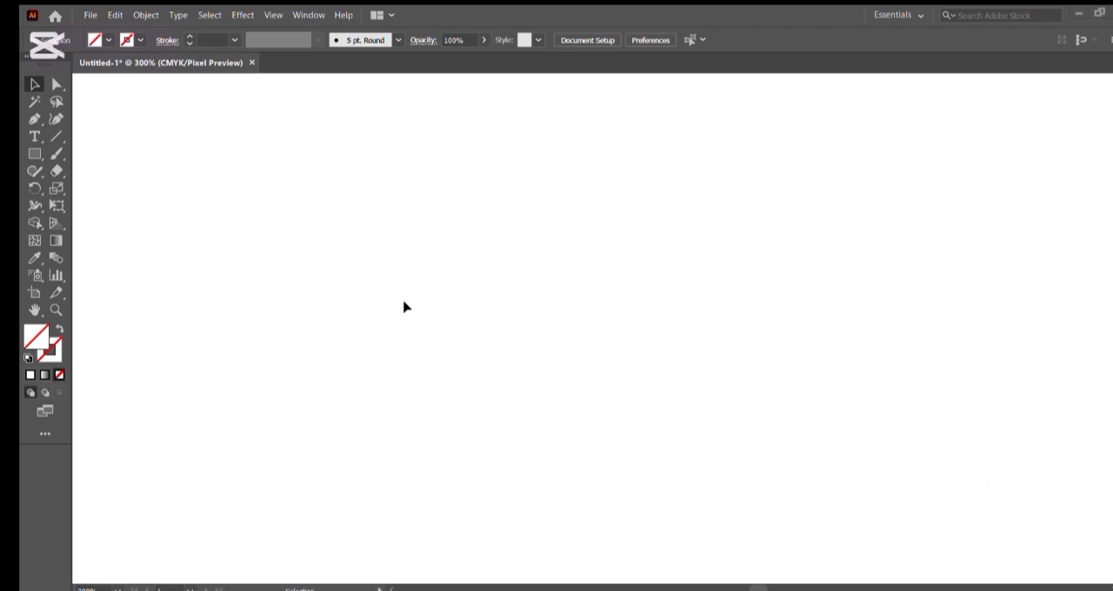
Draw a closed rectangular path about 155 px wide and 109 px high on the canvas with the Pen tool
click(32, 119)
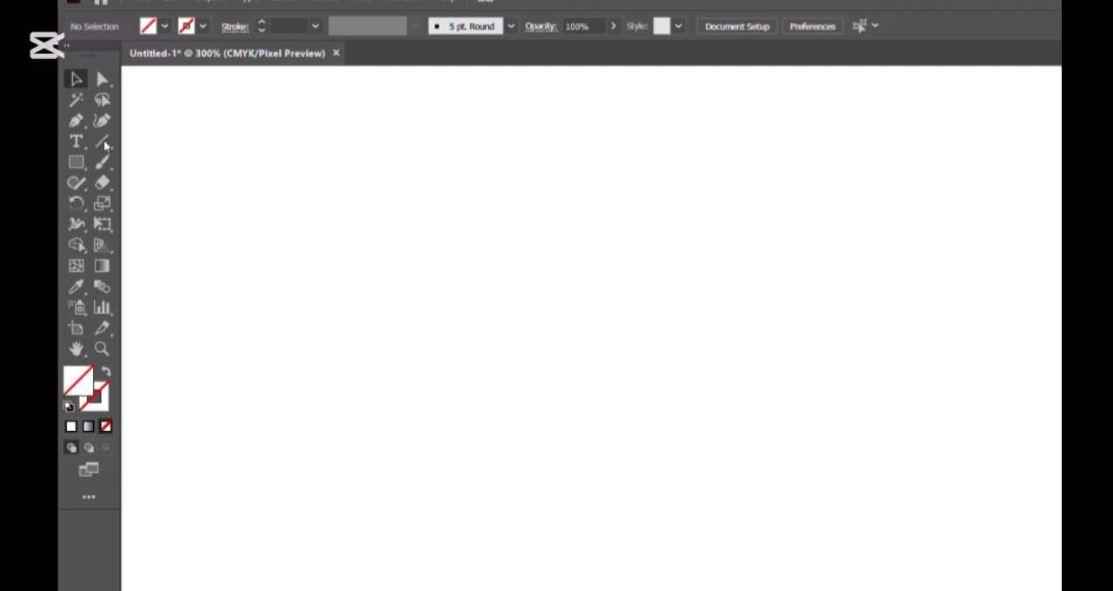
click(74, 121)
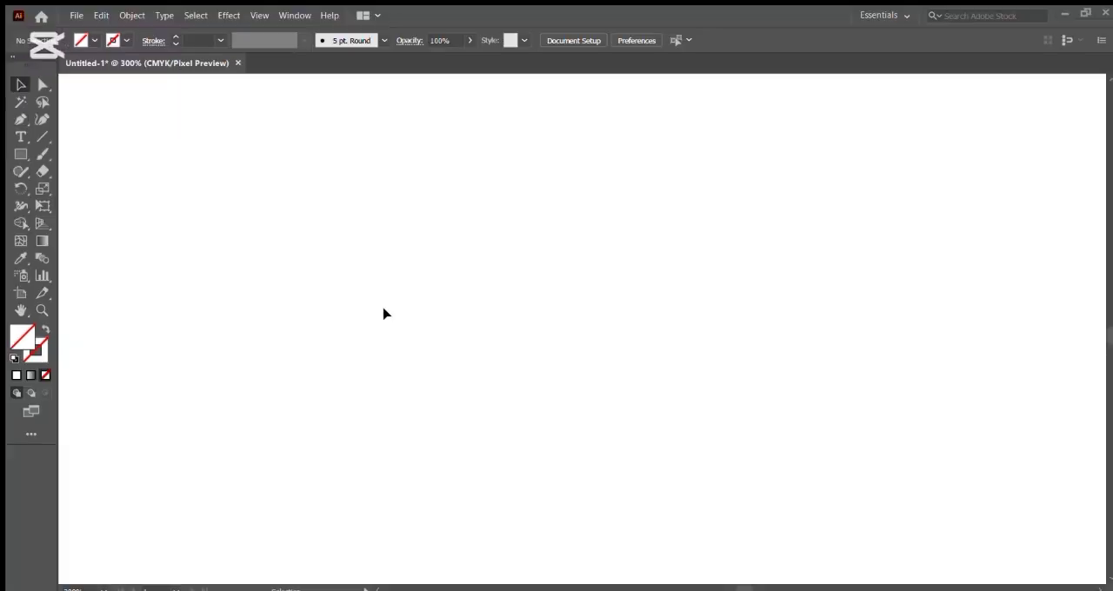
key(p)
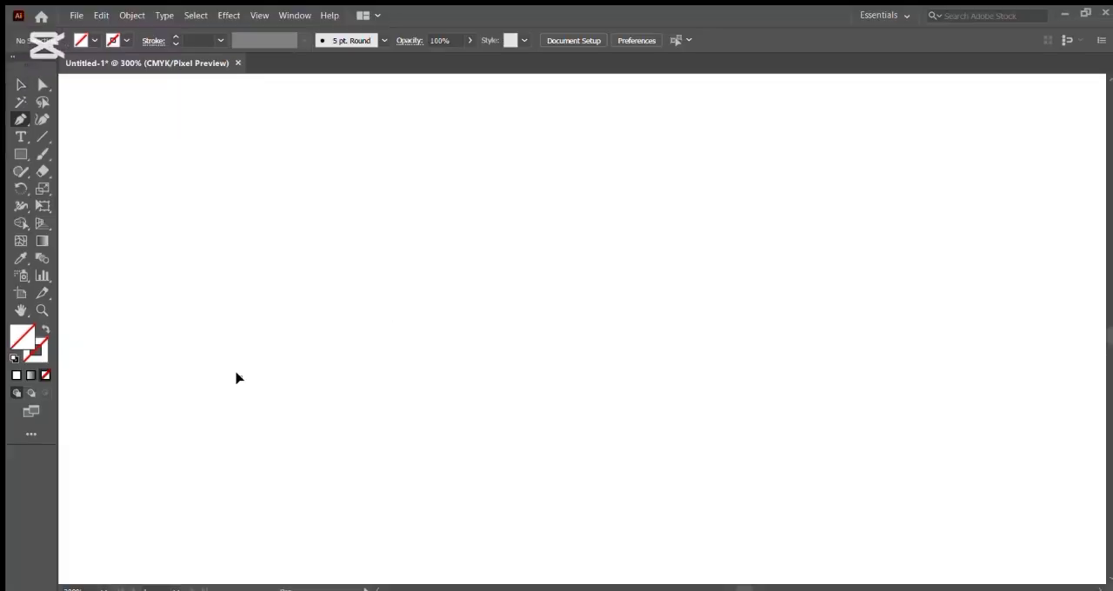
click(240, 376)
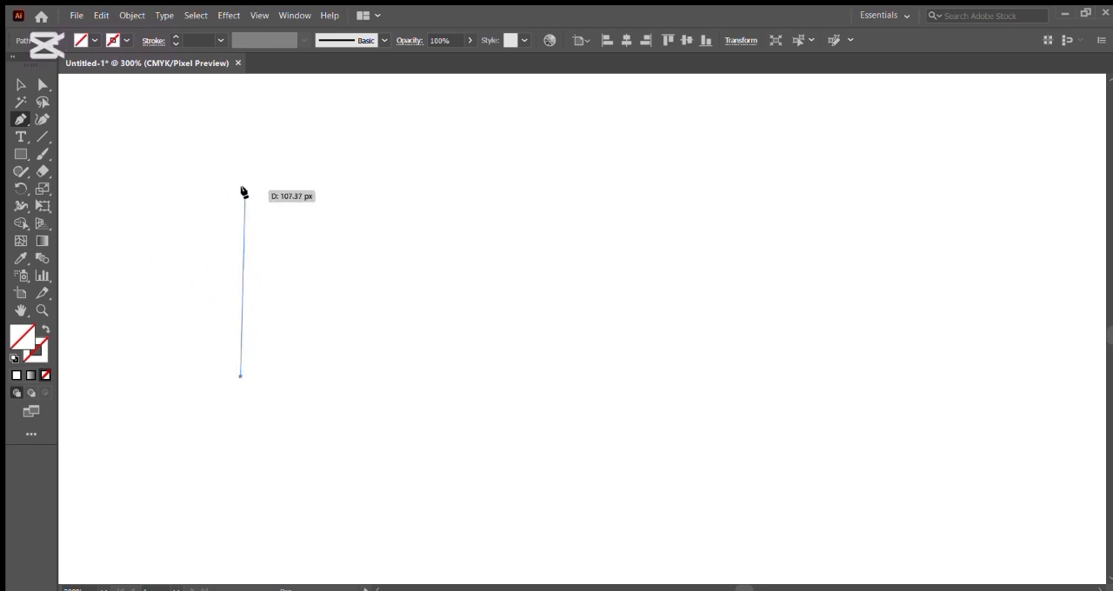
shift+click(241, 186)
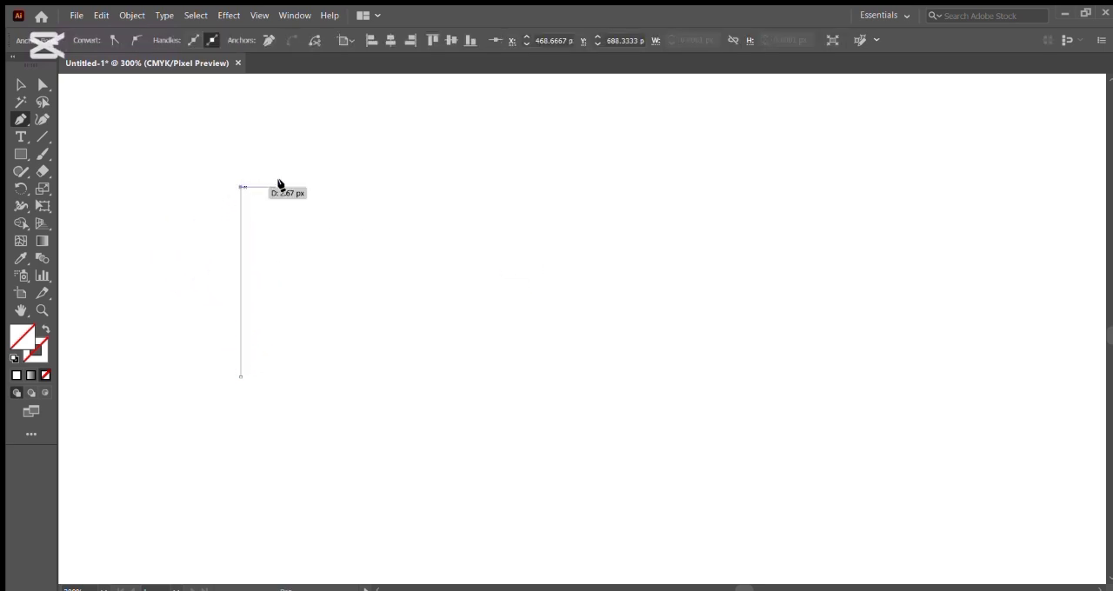
shift+click(511, 187)
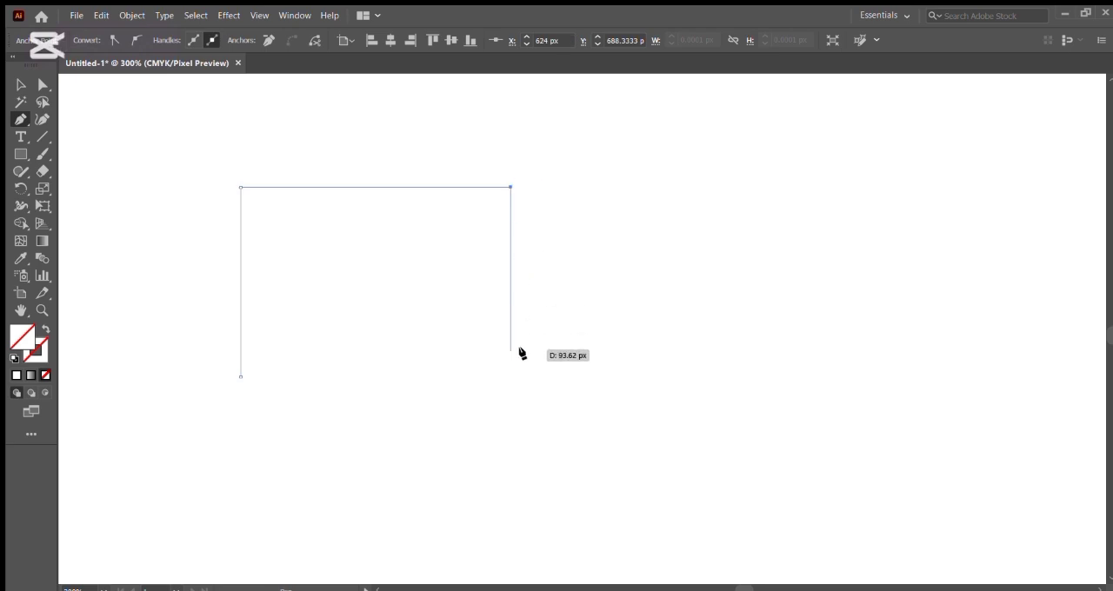
shift+click(511, 377)
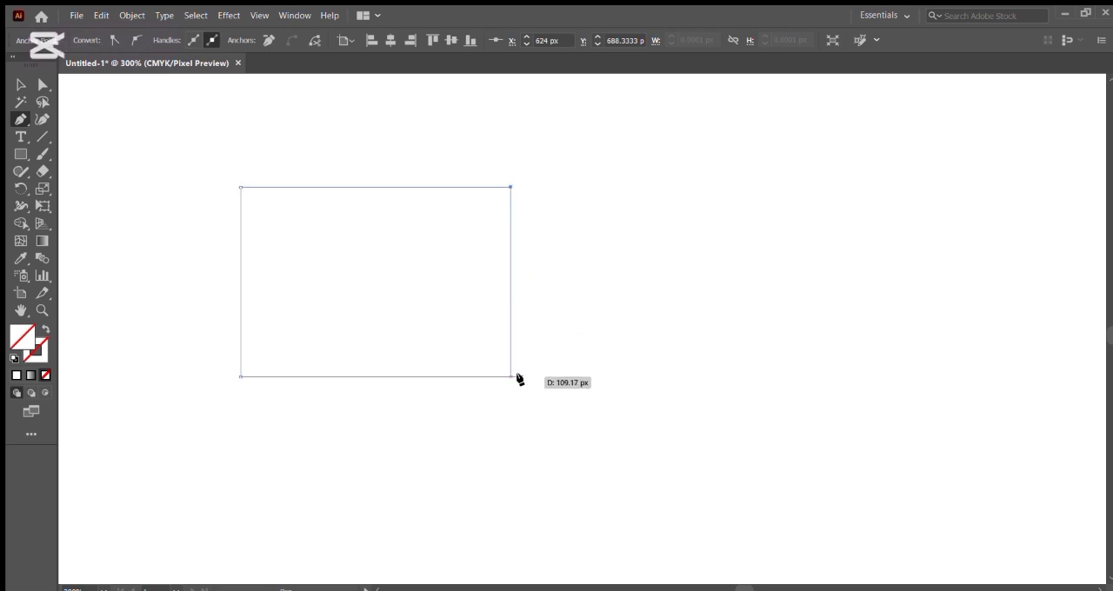
click(241, 377)
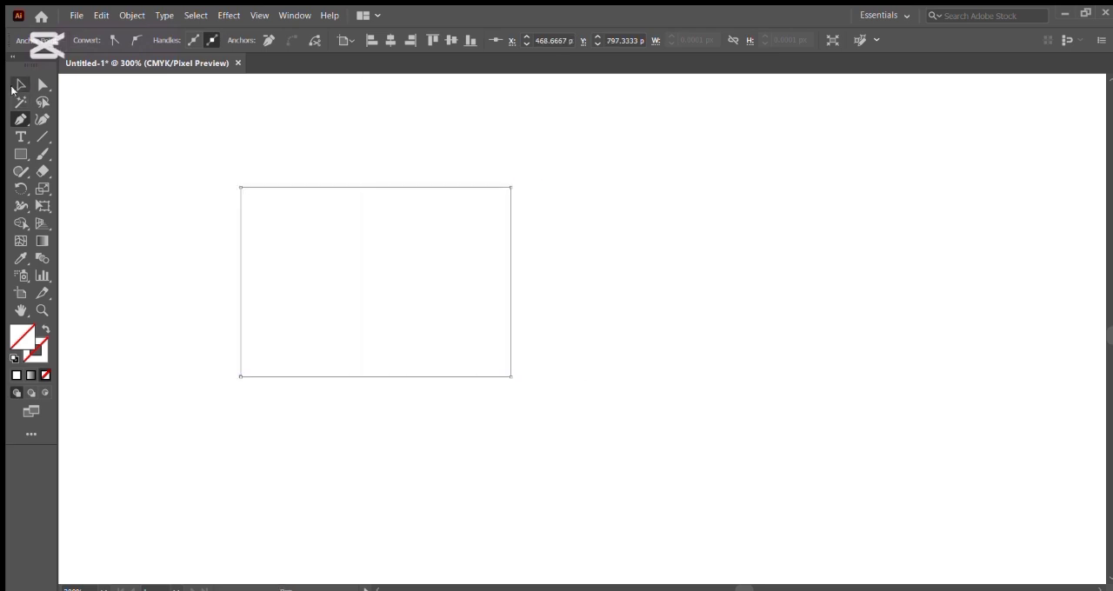
Give the rectangular path a red stroke of 3 pt and delete the path
click(20, 85)
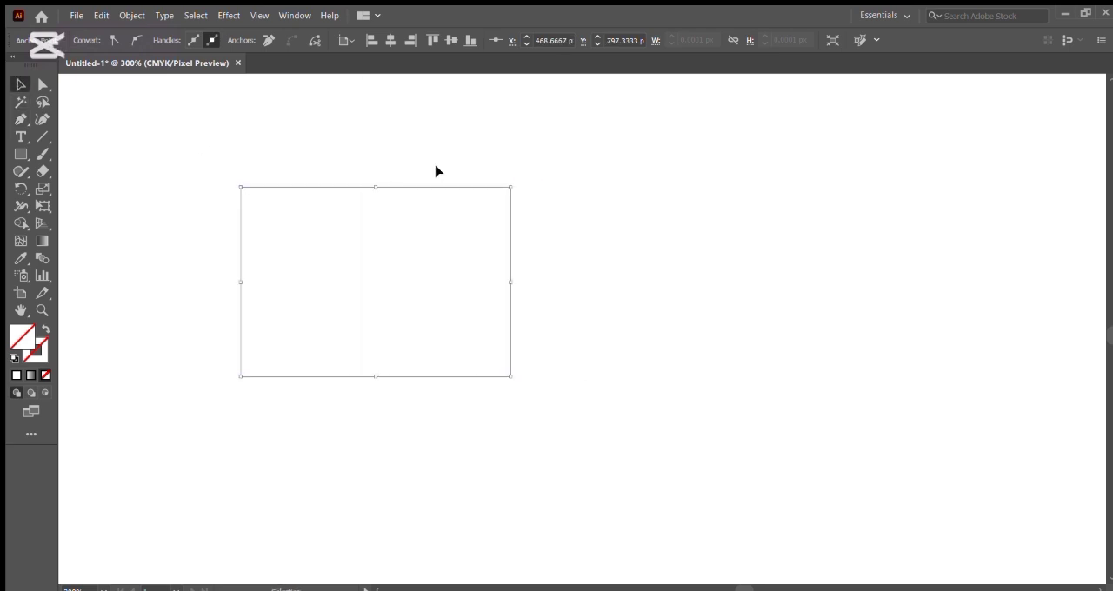
click(330, 189)
drag(210, 163, 411, 302)
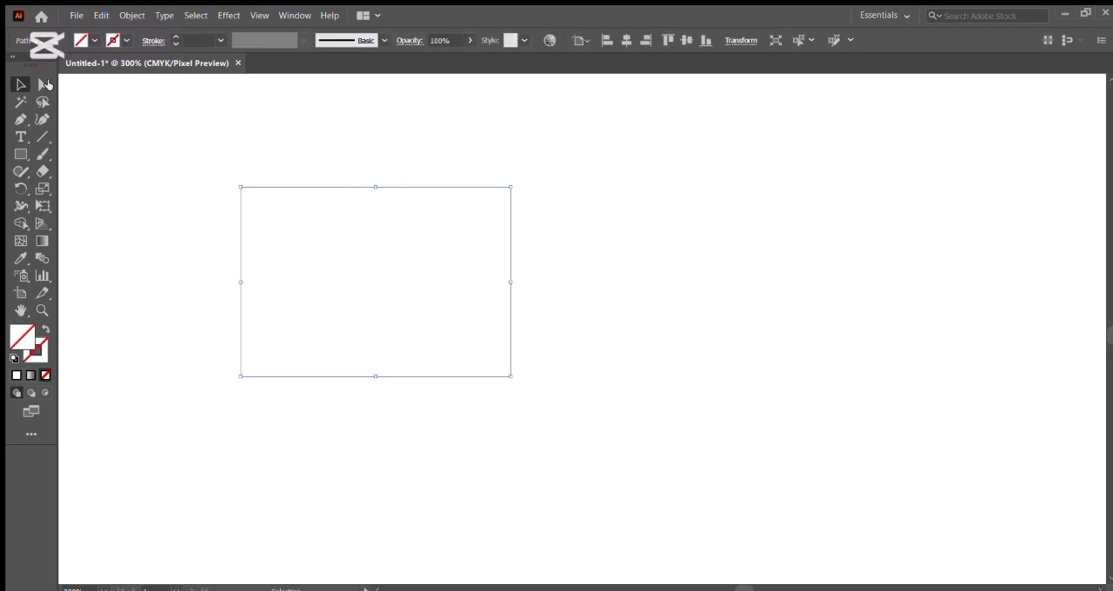
click(68, 68)
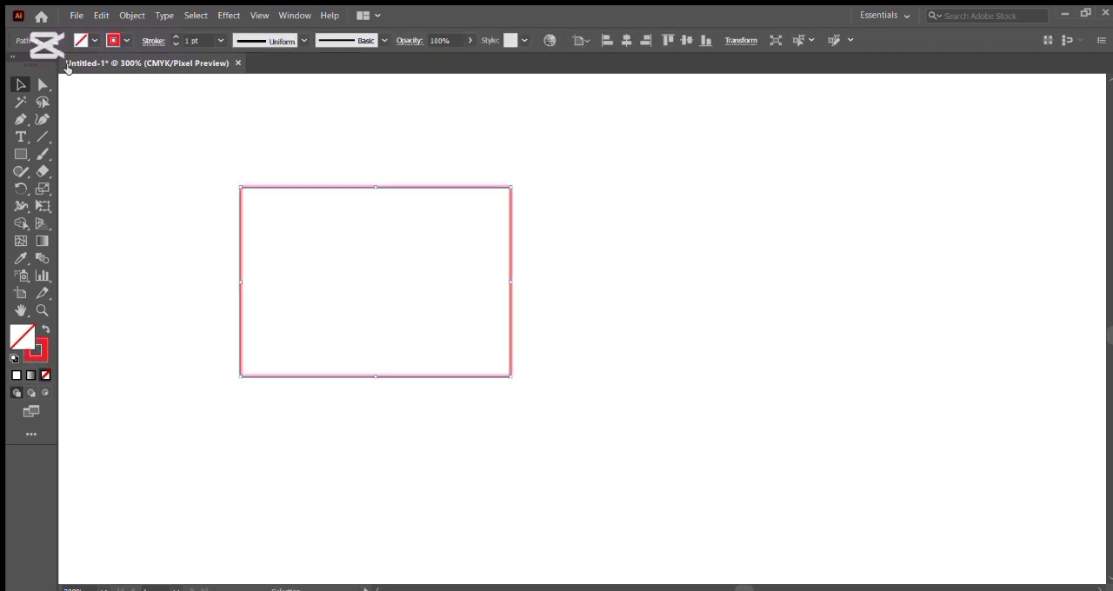
click(173, 35)
click(173, 35)
click(173, 35)
click(174, 36)
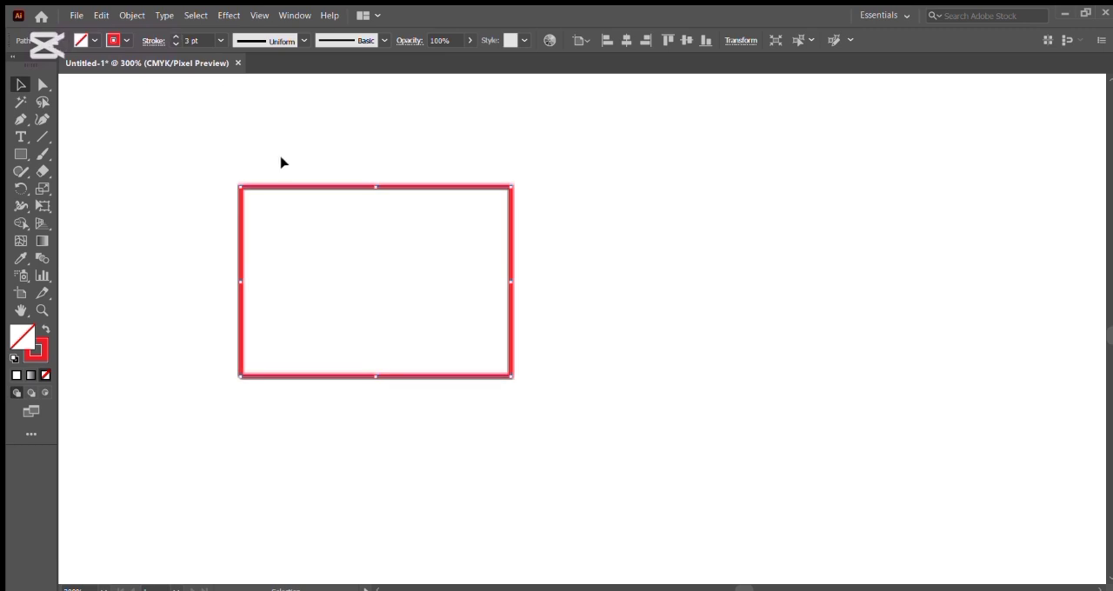
key(Delete)
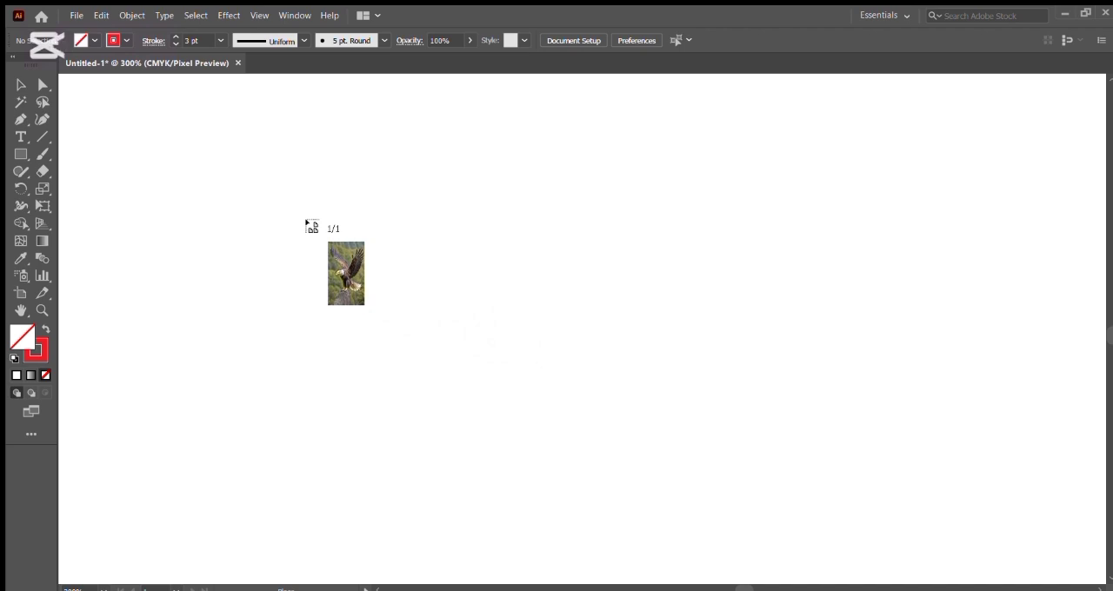
Place the eagle photo images (1).jpeg on the empty canvas and adjust its vertical position
click(308, 225)
drag(439, 467, 408, 364)
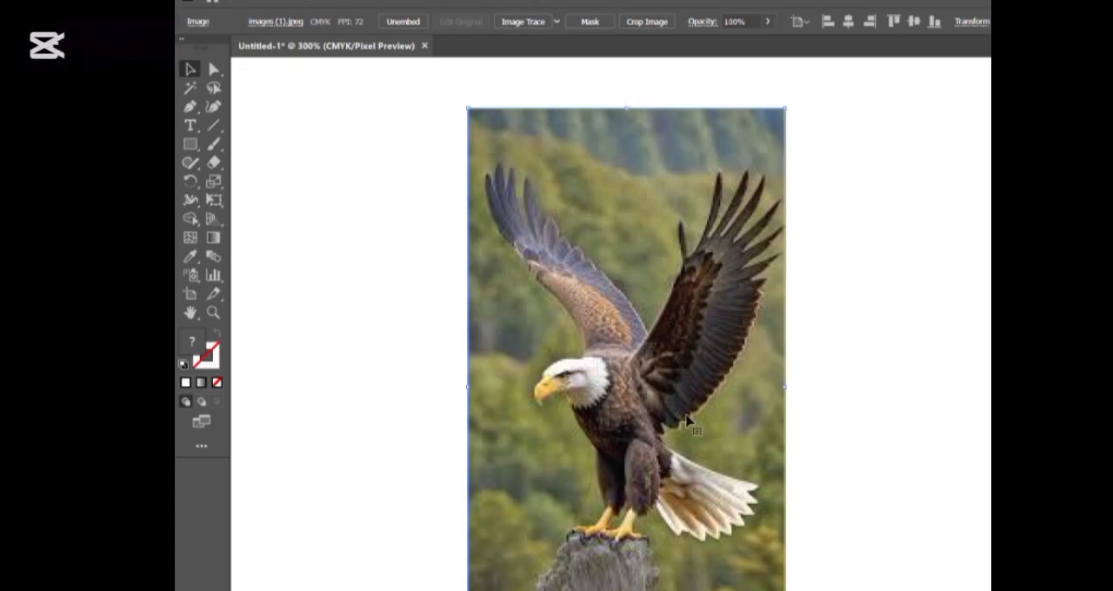
drag(644, 494, 659, 441)
drag(673, 290, 672, 388)
drag(648, 447, 648, 350)
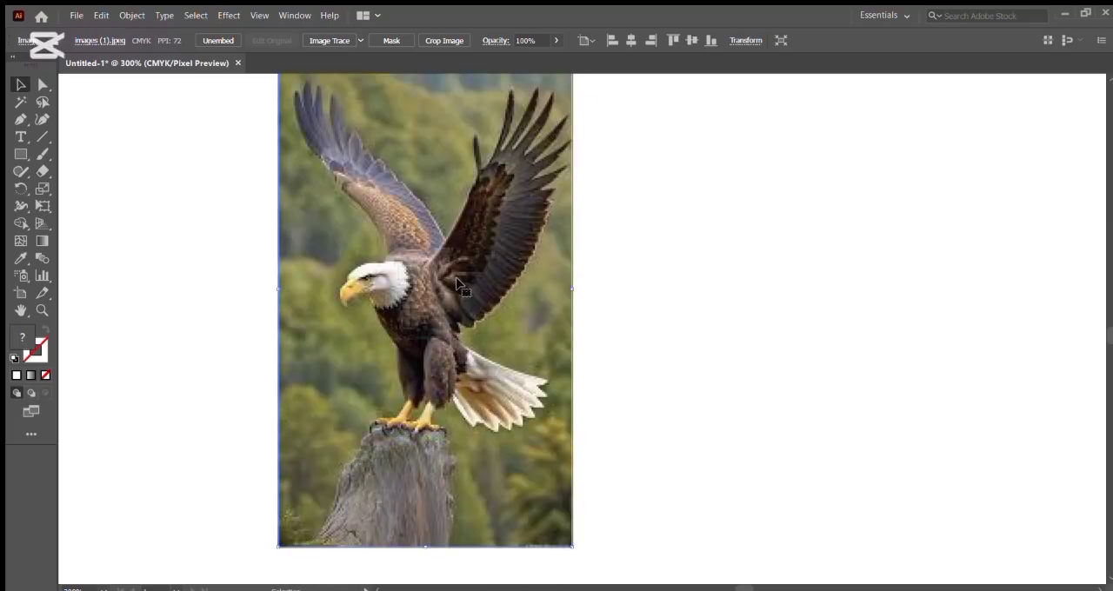
drag(458, 284, 458, 302)
Shrink the eagle photo until it fits fully in view and reposition it near the middle of the canvas
drag(573, 92, 528, 212)
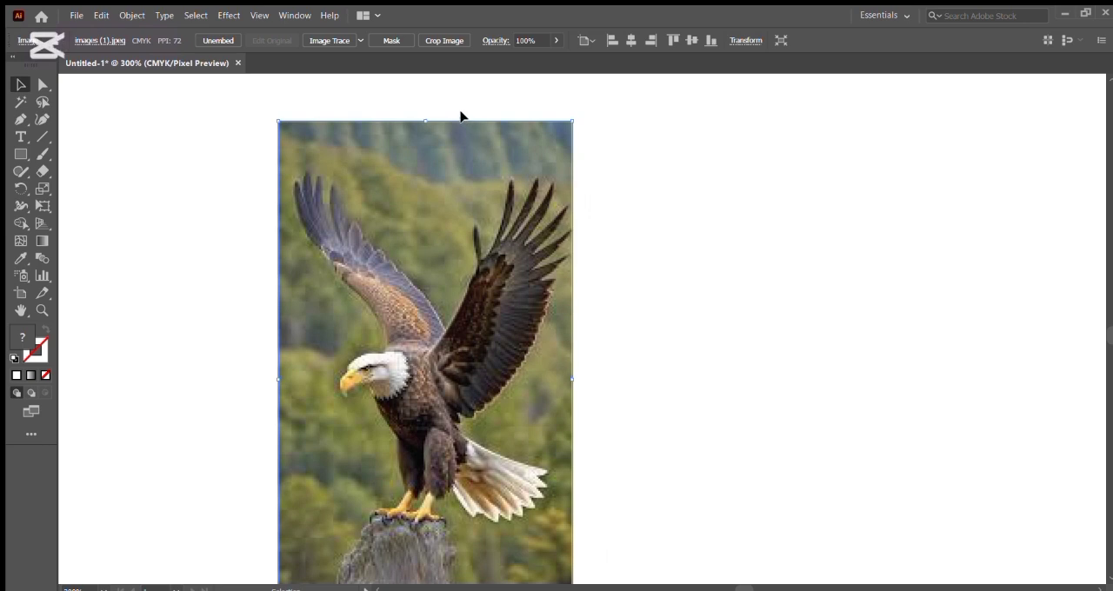
drag(453, 485, 454, 387)
drag(461, 326, 461, 344)
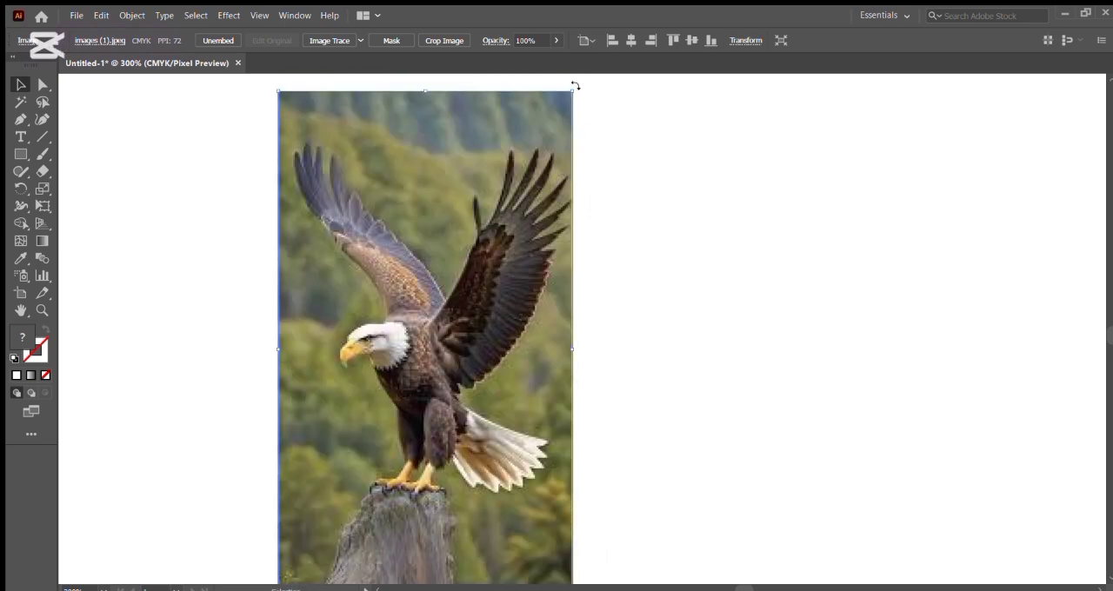
drag(573, 90, 541, 228)
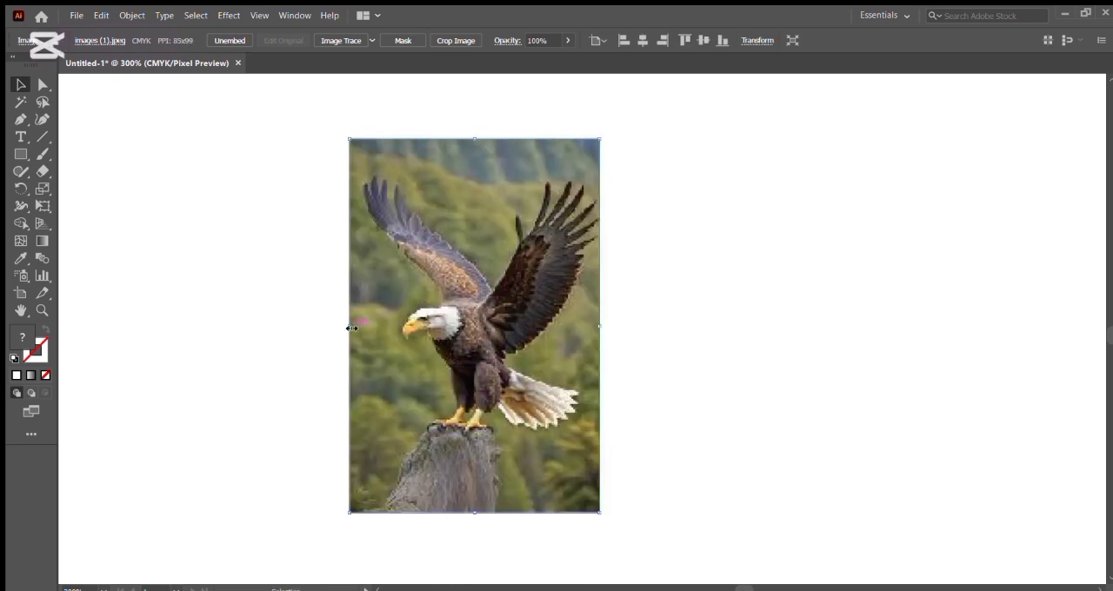
drag(352, 328, 344, 328)
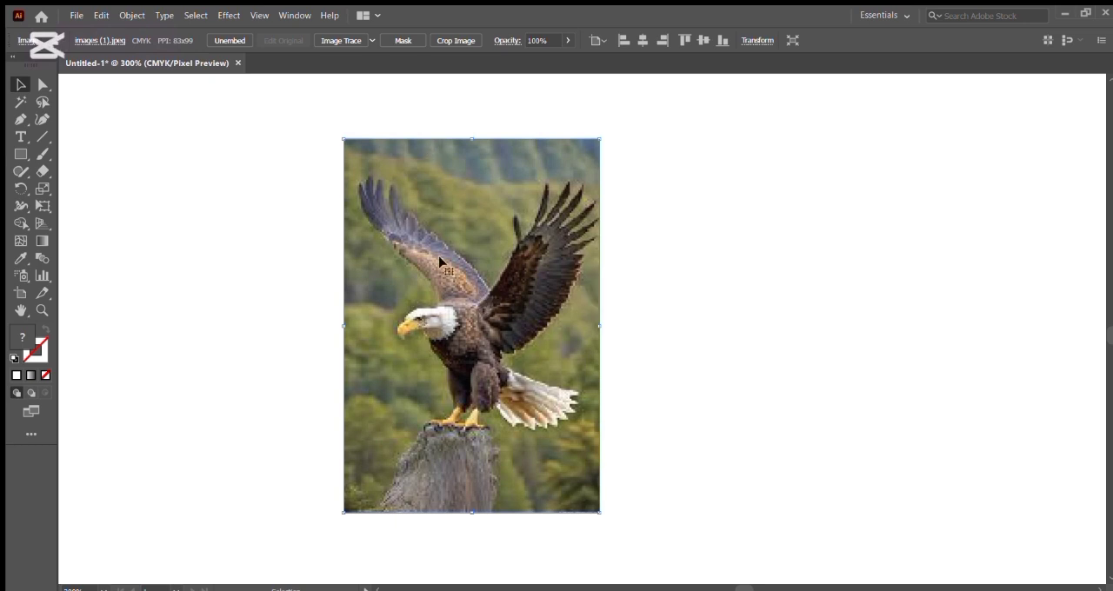
Trace the eagle's outline with the Pen tool from the beak tip, under the beak and down along the chest
click(20, 120)
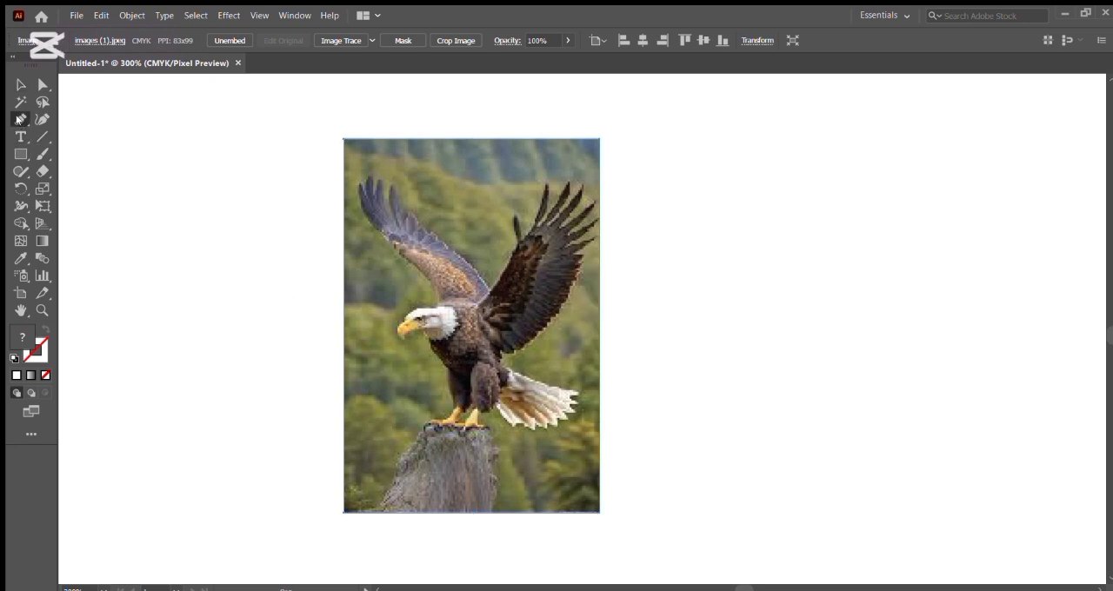
click(402, 340)
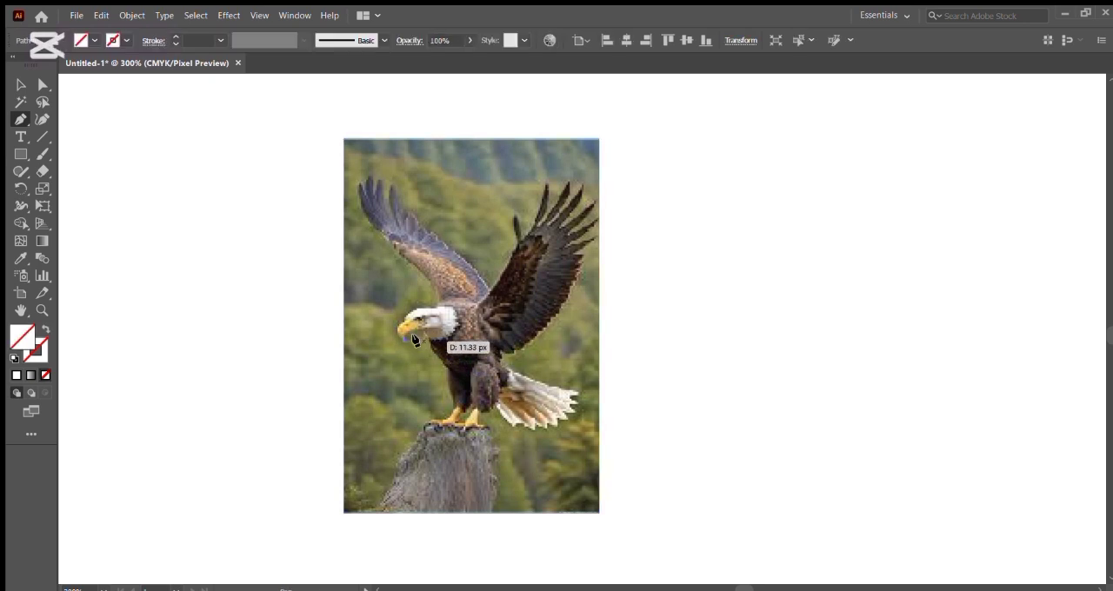
click(403, 332)
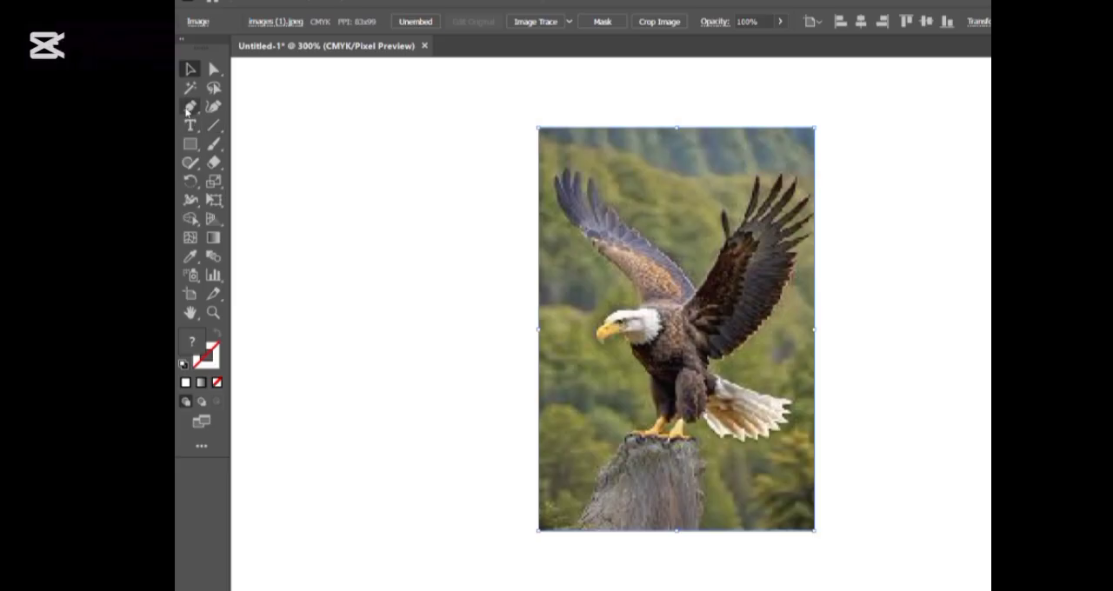
click(190, 107)
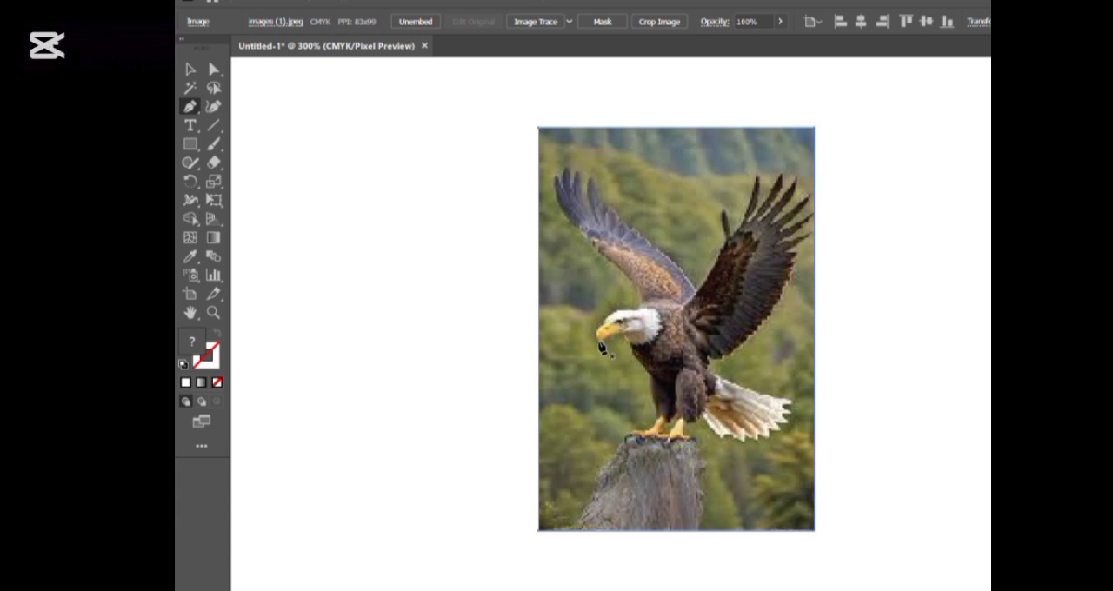
click(601, 346)
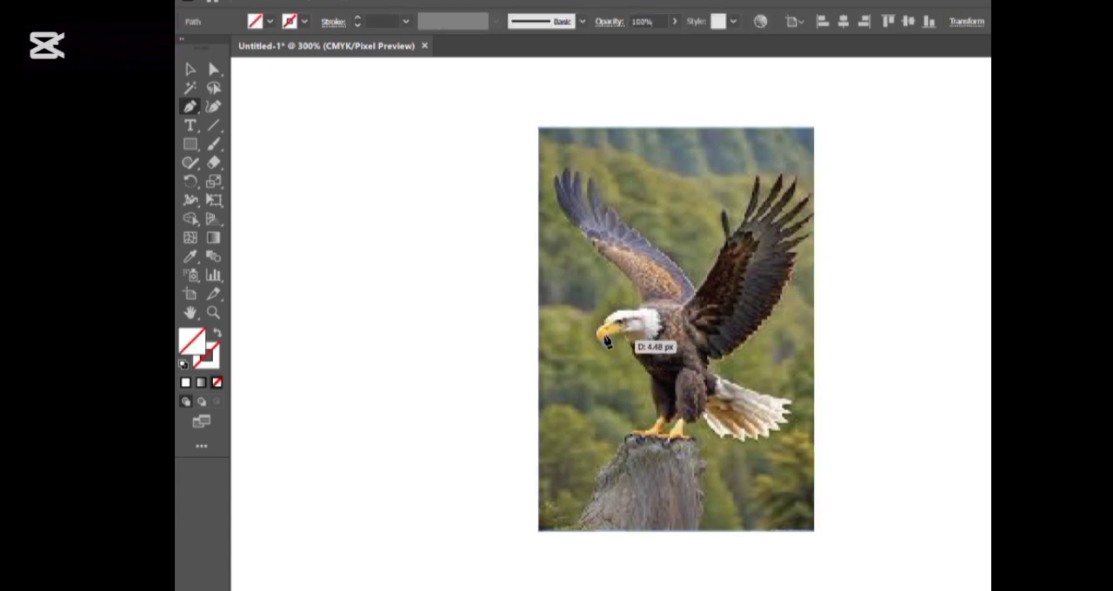
click(607, 338)
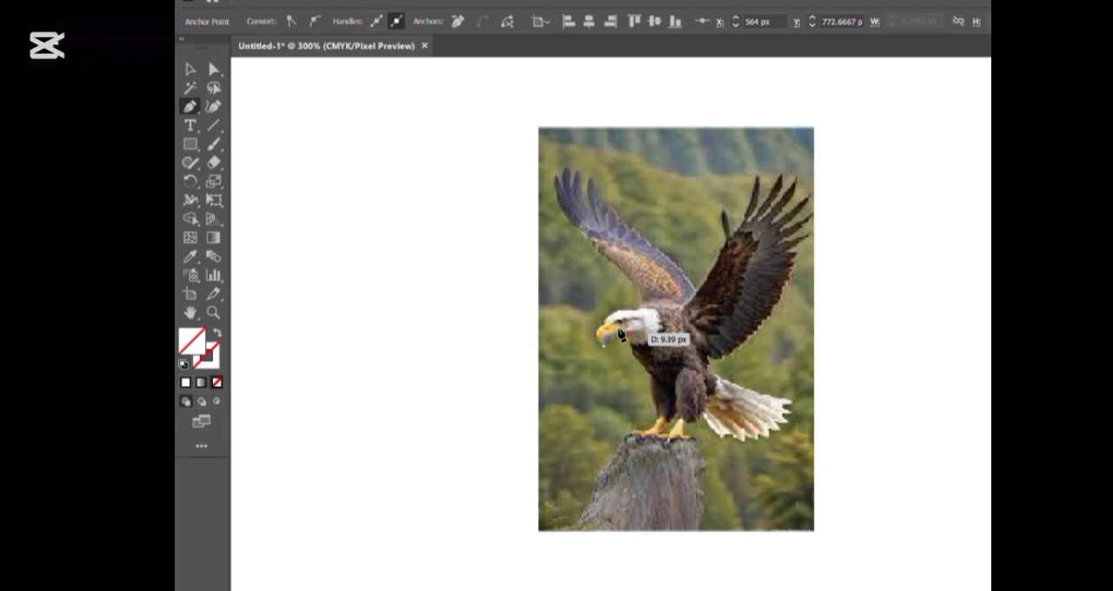
click(625, 332)
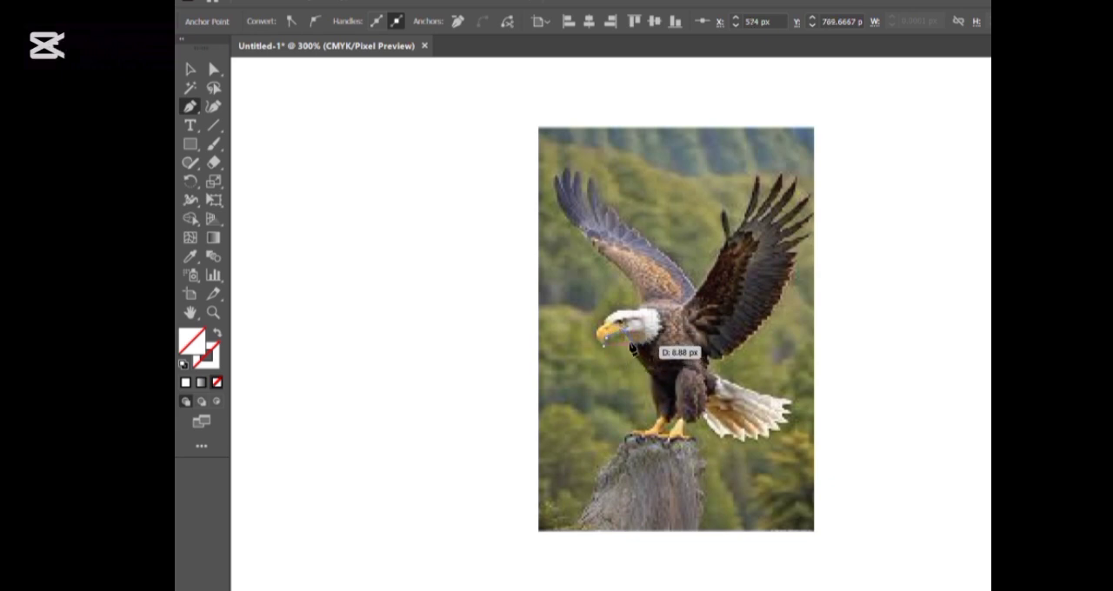
click(634, 350)
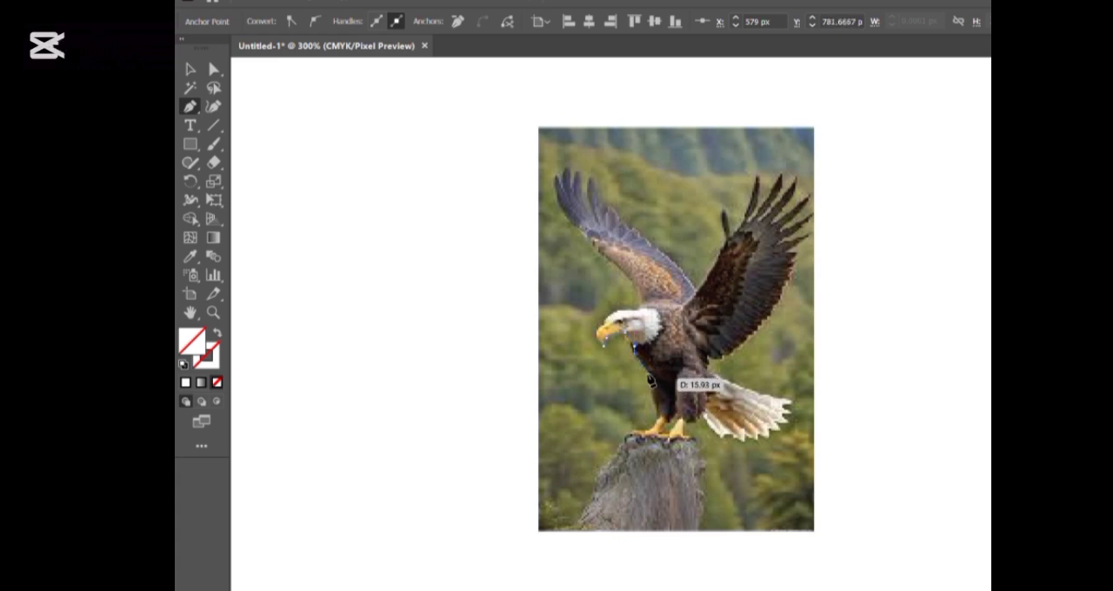
click(651, 379)
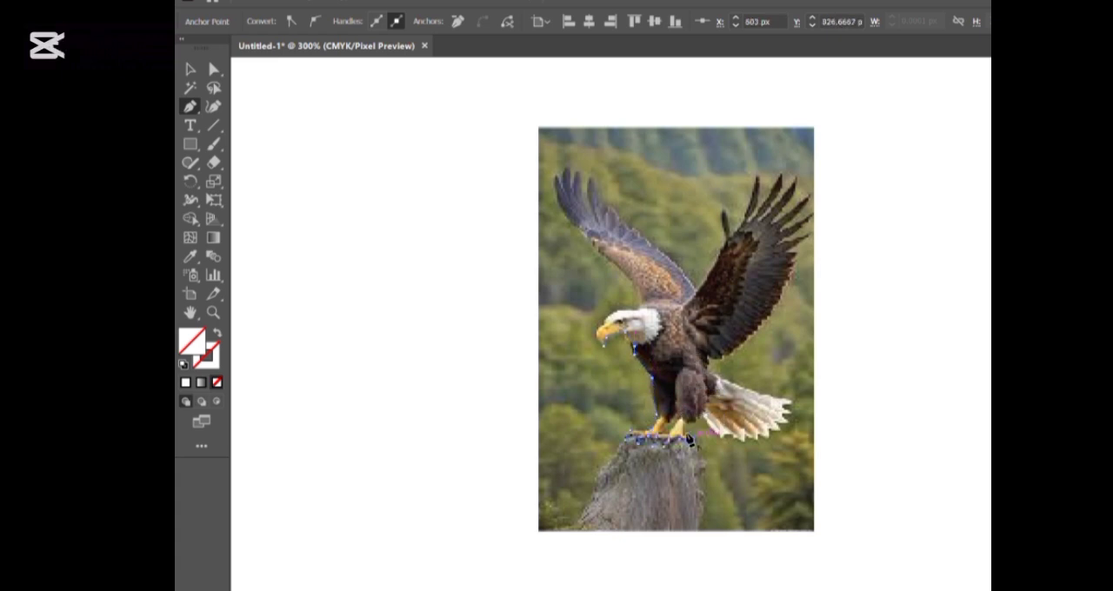
Continue the Pen tool outline around the eagle's feet, tail, both wings and head, closing the path at the beak
click(687, 439)
click(691, 420)
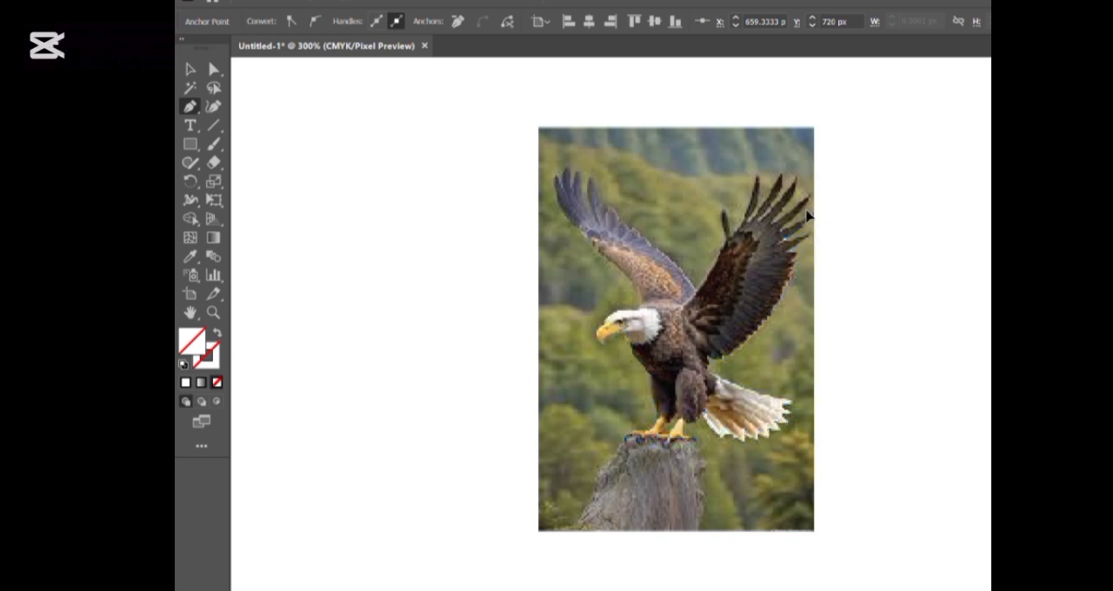
click(806, 216)
click(783, 227)
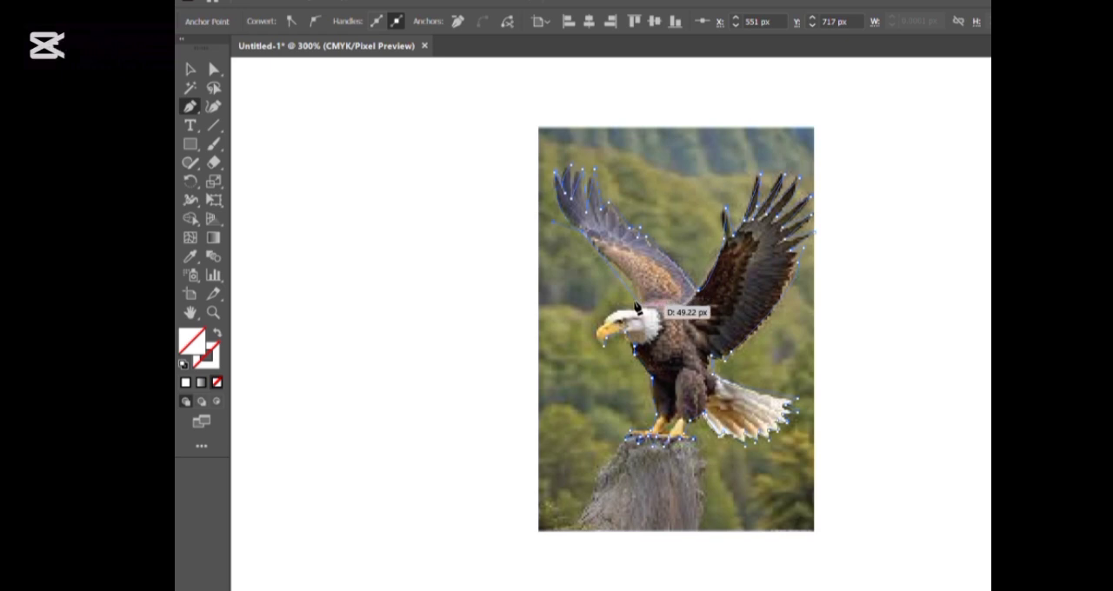
drag(639, 300, 598, 326)
click(639, 302)
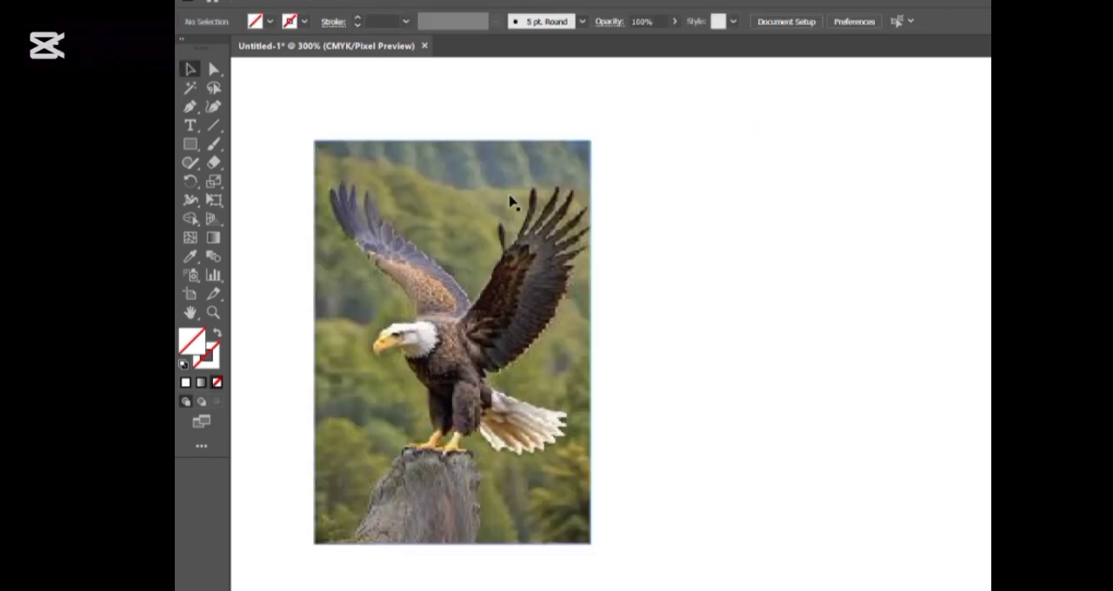
Apply a red stroke of 3 pt to the traced eagle outline beside the photo, and select the photo
drag(665, 133, 842, 455)
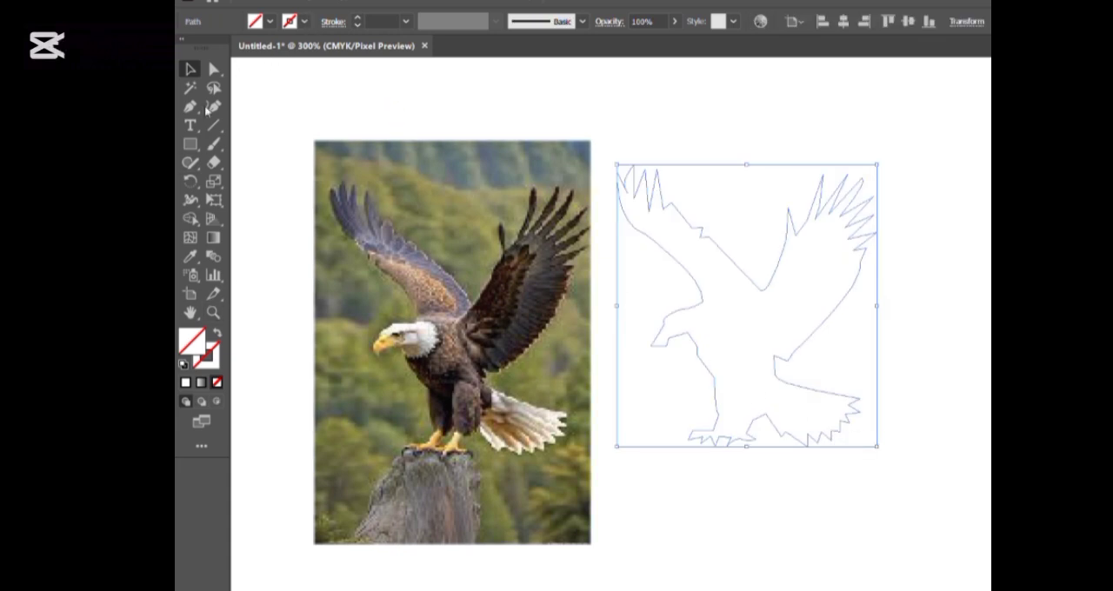
click(230, 50)
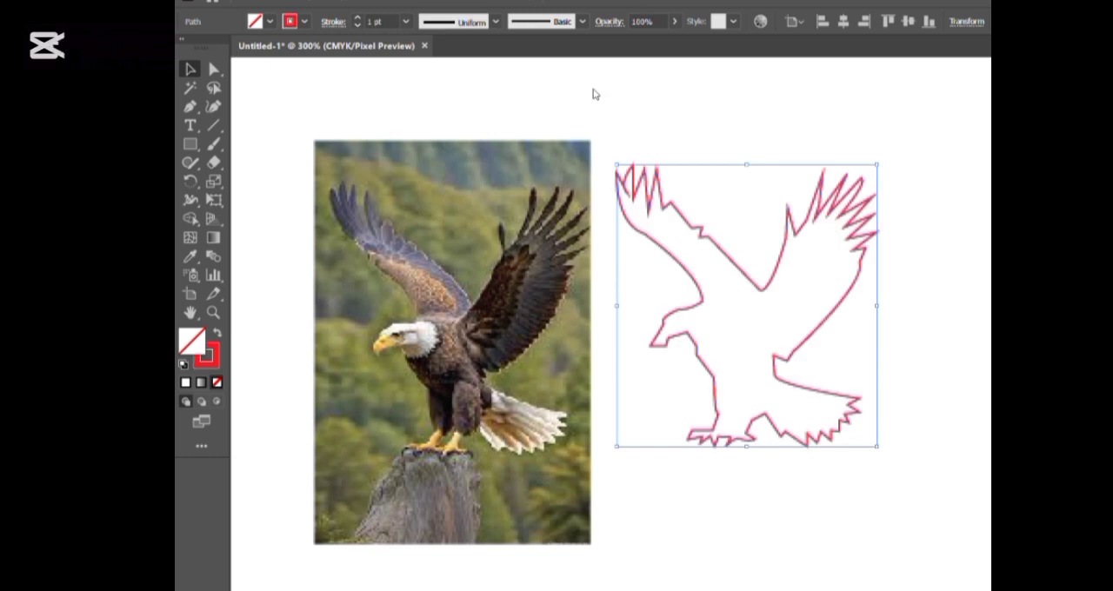
click(357, 17)
click(356, 17)
click(534, 107)
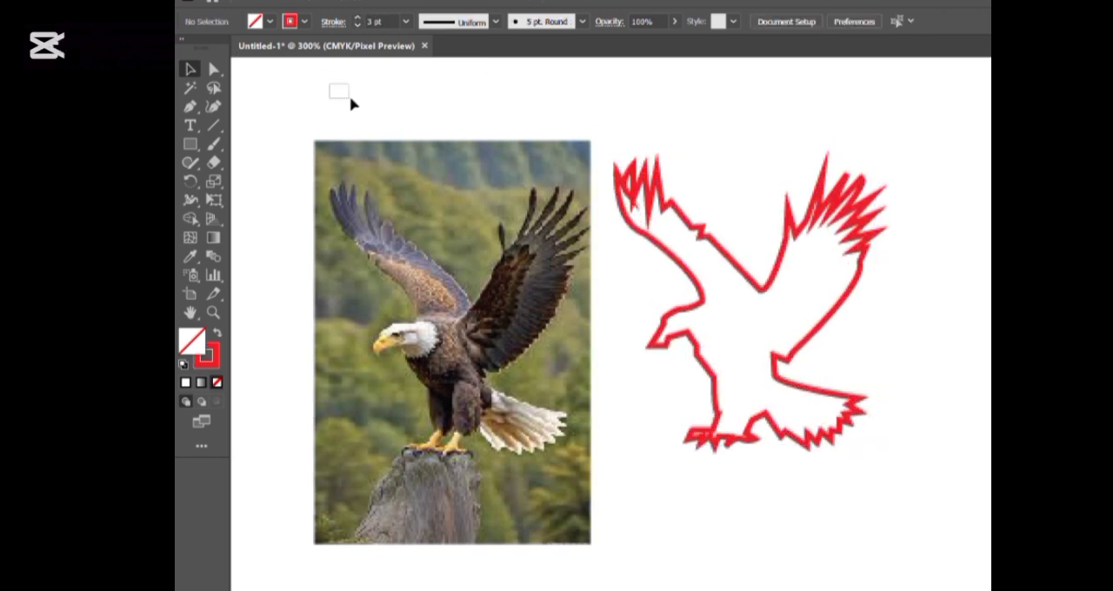
click(449, 263)
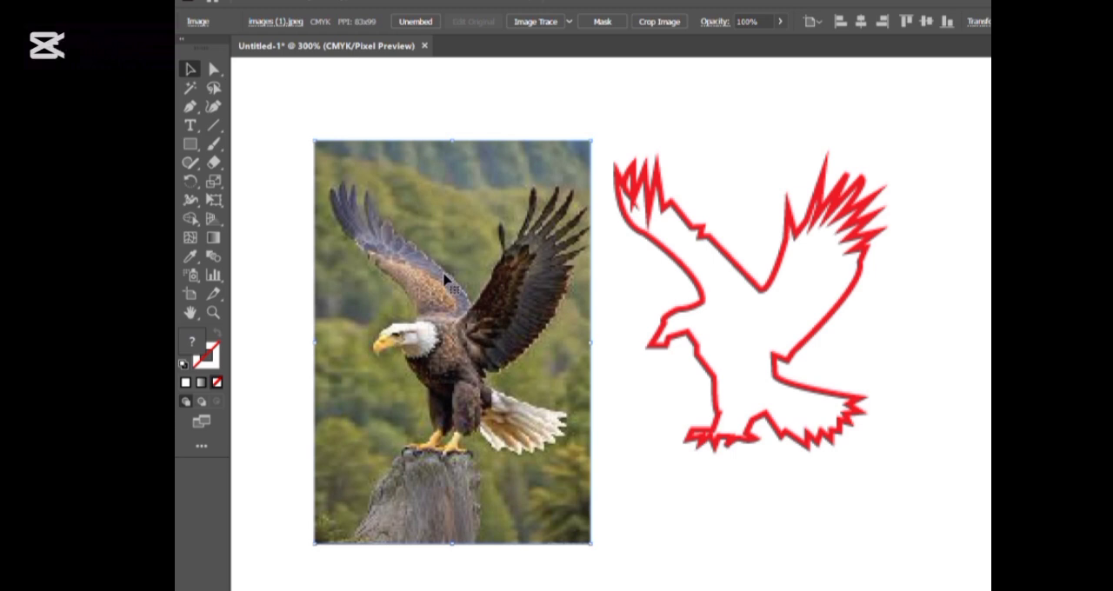
Delete the eagle photo and move the red traced outline to the middle of the canvas
key(Delete)
drag(682, 269, 512, 264)
mouse_move(683, 276)
mouse_down()
mouse_move(512, 267)
mouse_move(525, 274)
mouse_move(606, 264)
mouse_up()
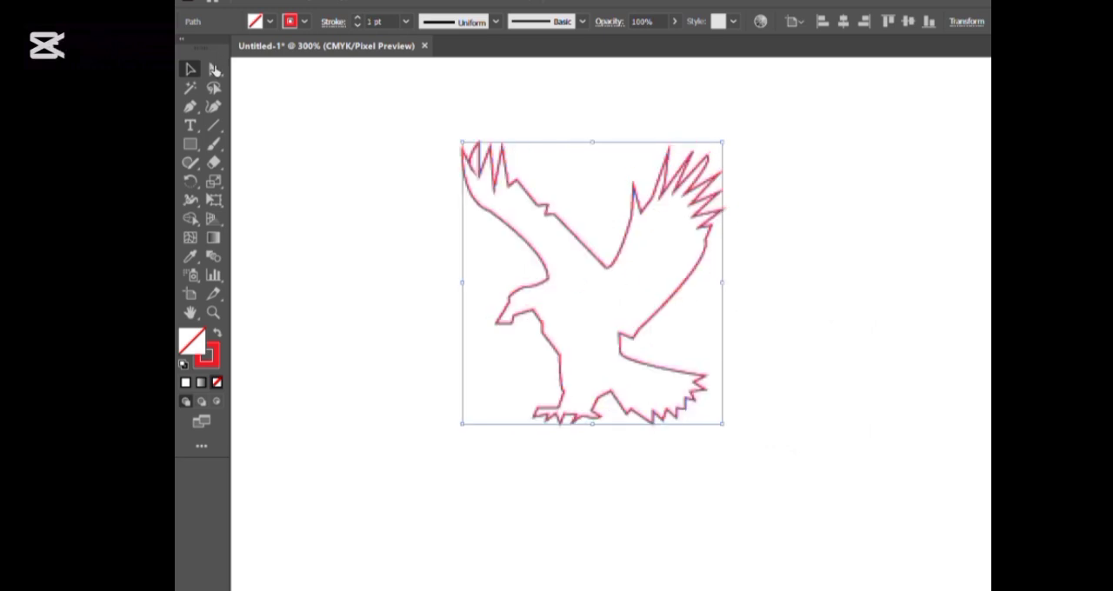
Fill the eagle outline with black and a 1 pt red stroke, and delete the silhouette from the canvas
click(218, 69)
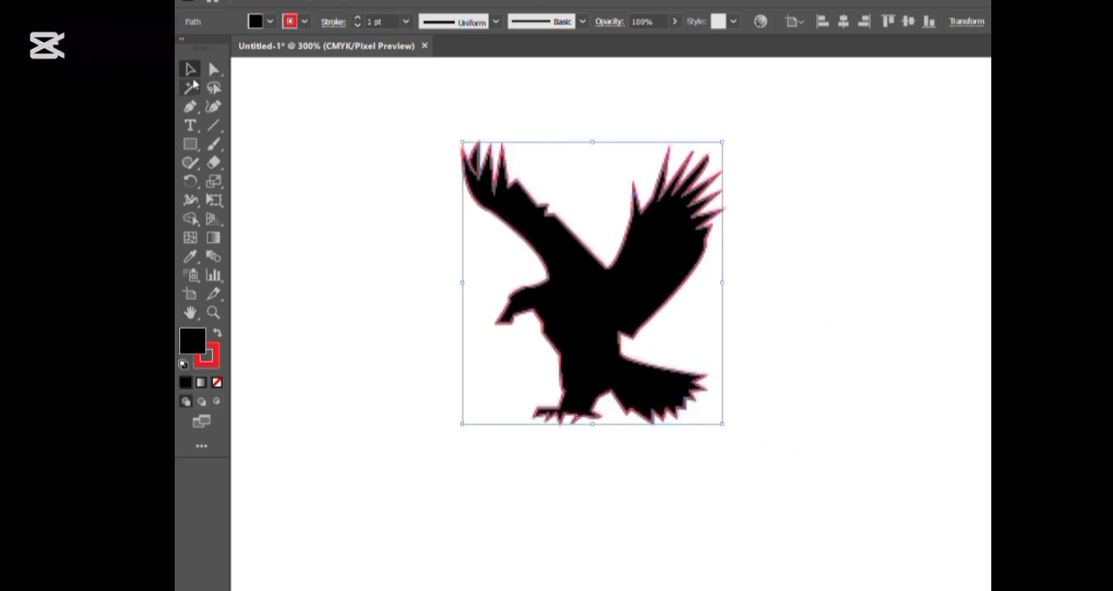
click(311, 111)
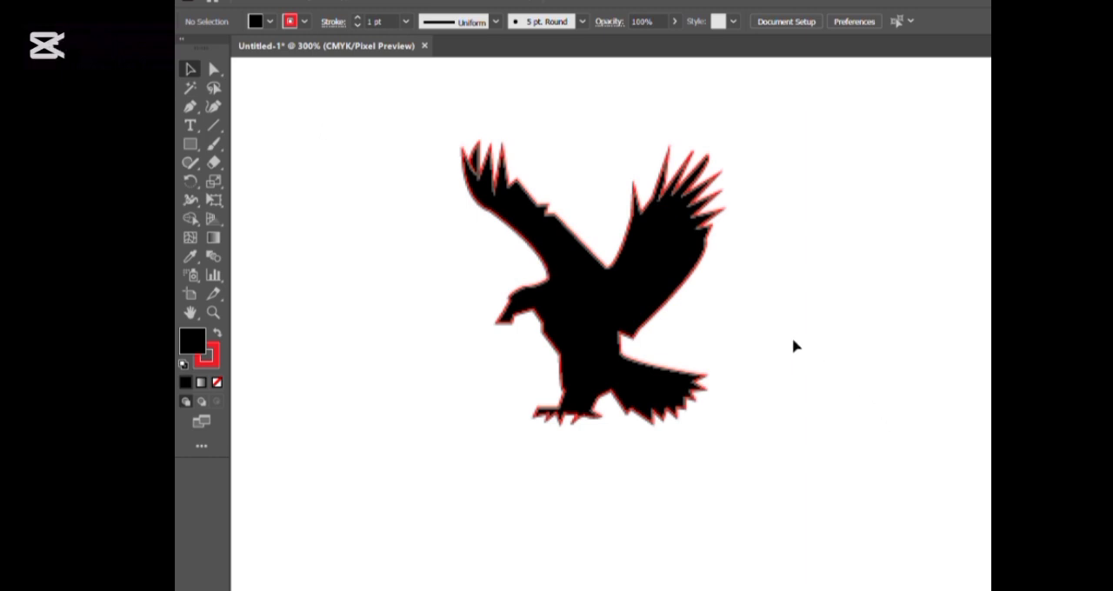
drag(405, 209, 753, 474)
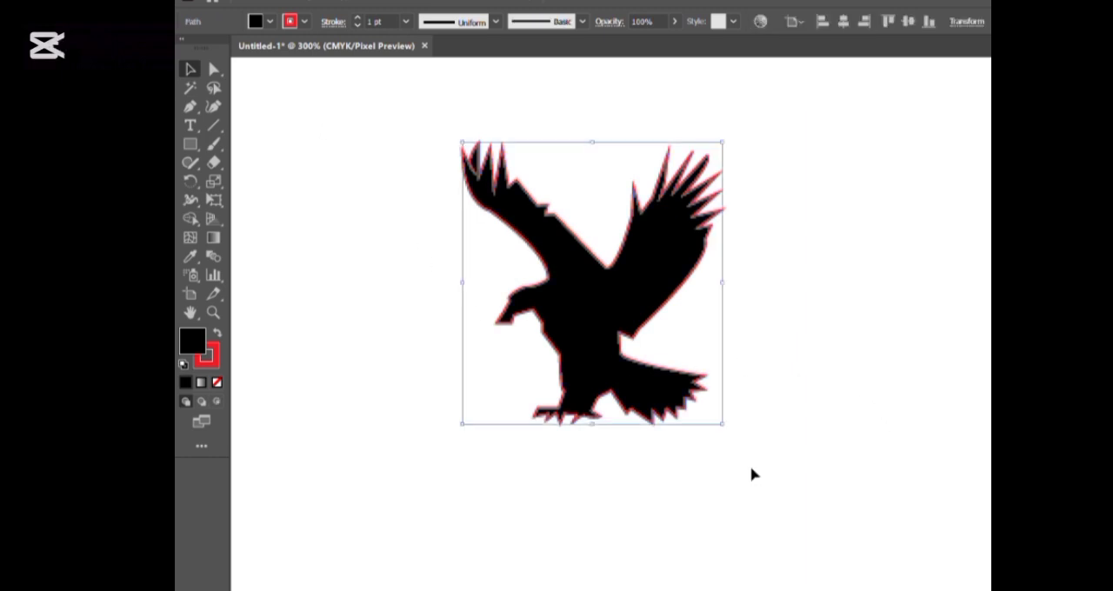
key(Delete)
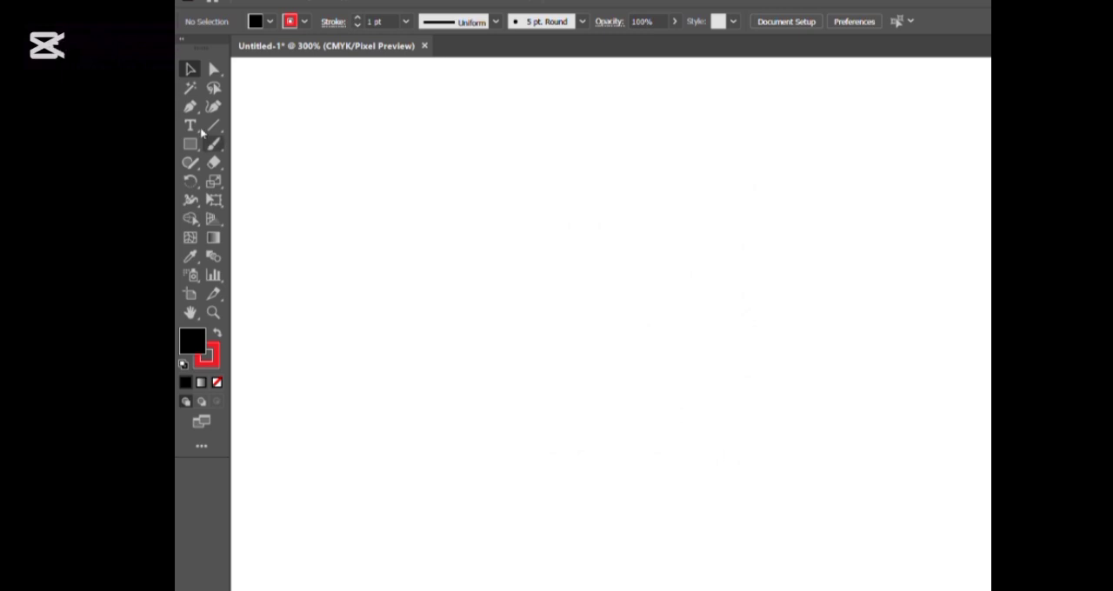
Draw both curved sides of a leaf about 108 px tall with the Pen tool, with a pointed tip and an open base
click(189, 106)
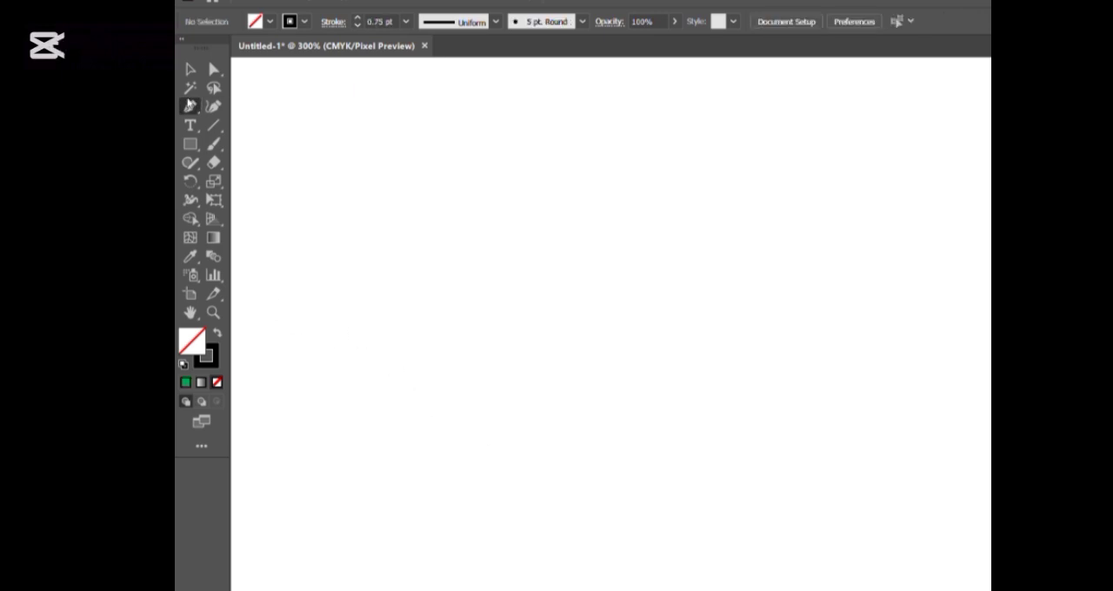
drag(410, 430, 414, 228)
drag(415, 226, 641, 102)
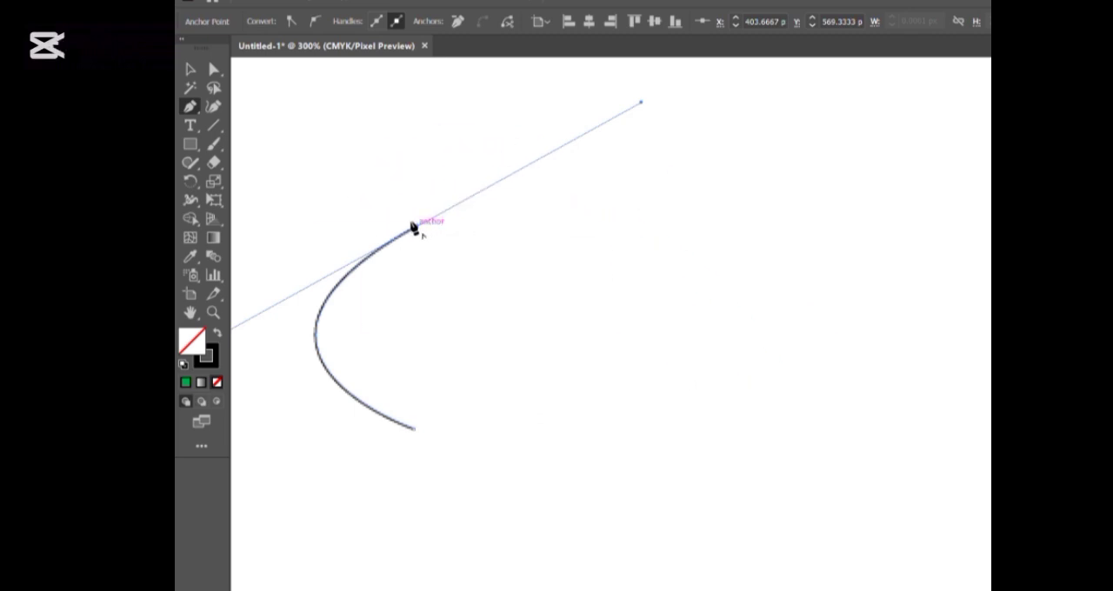
click(414, 227)
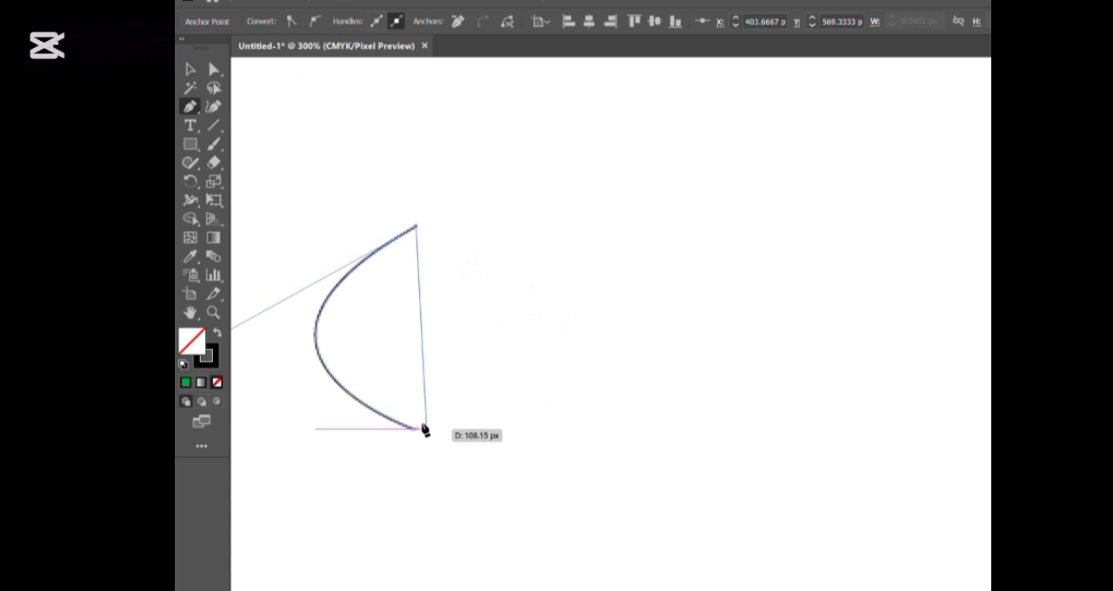
mouse_move(429, 435)
mouse_down()
mouse_move(356, 457)
mouse_move(337, 519)
mouse_move(219, 562)
mouse_move(323, 524)
mouse_up()
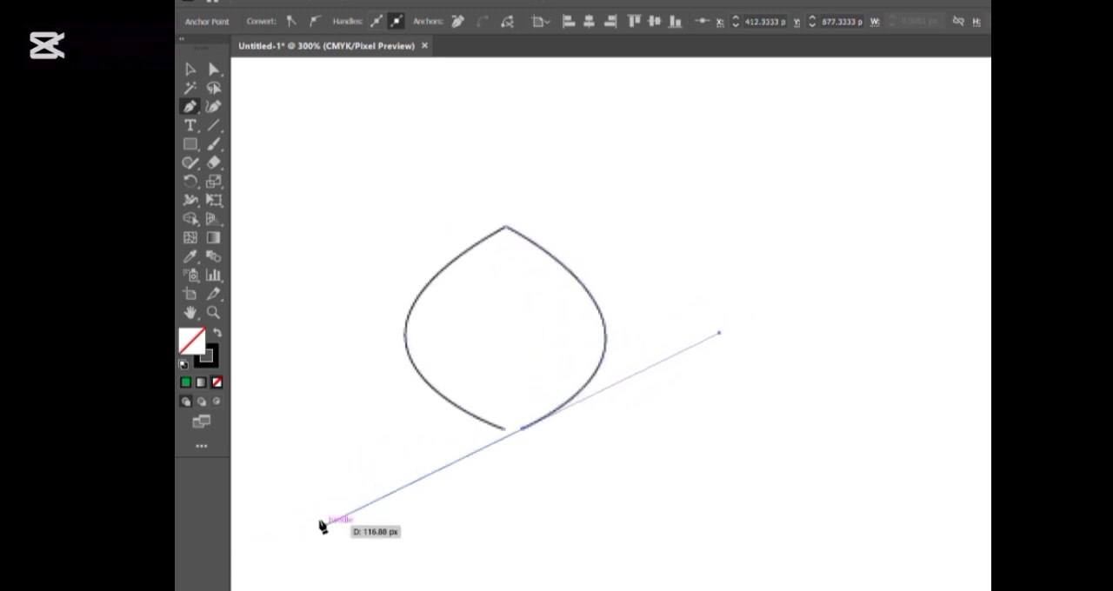
Continue the leaf path into a narrow curved vein cut running up from the base, and close it at the starting anchor
click(517, 428)
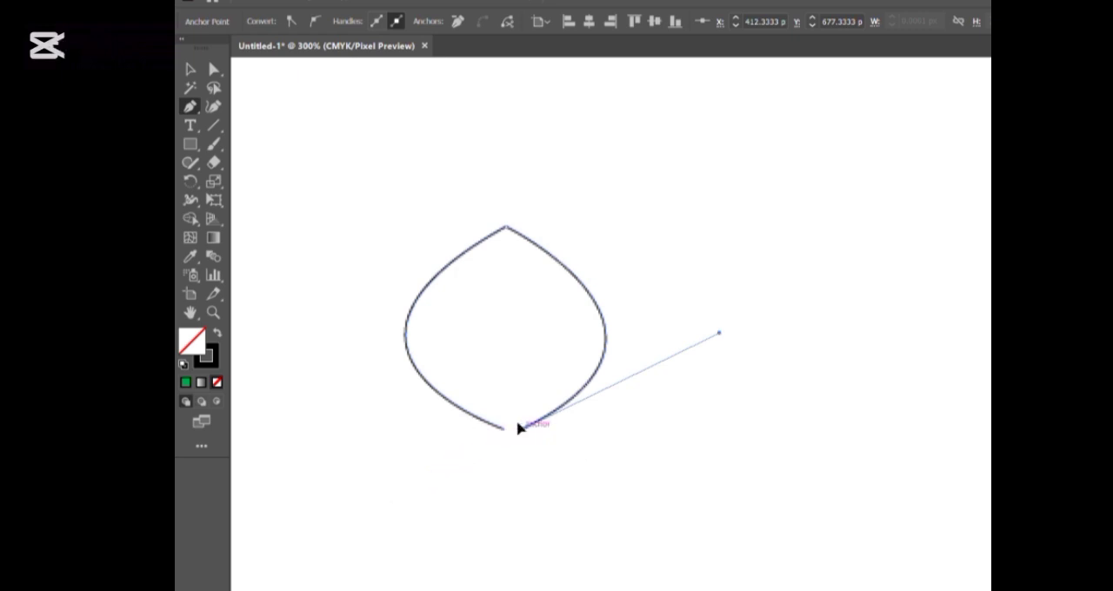
click(505, 274)
drag(504, 277, 471, 270)
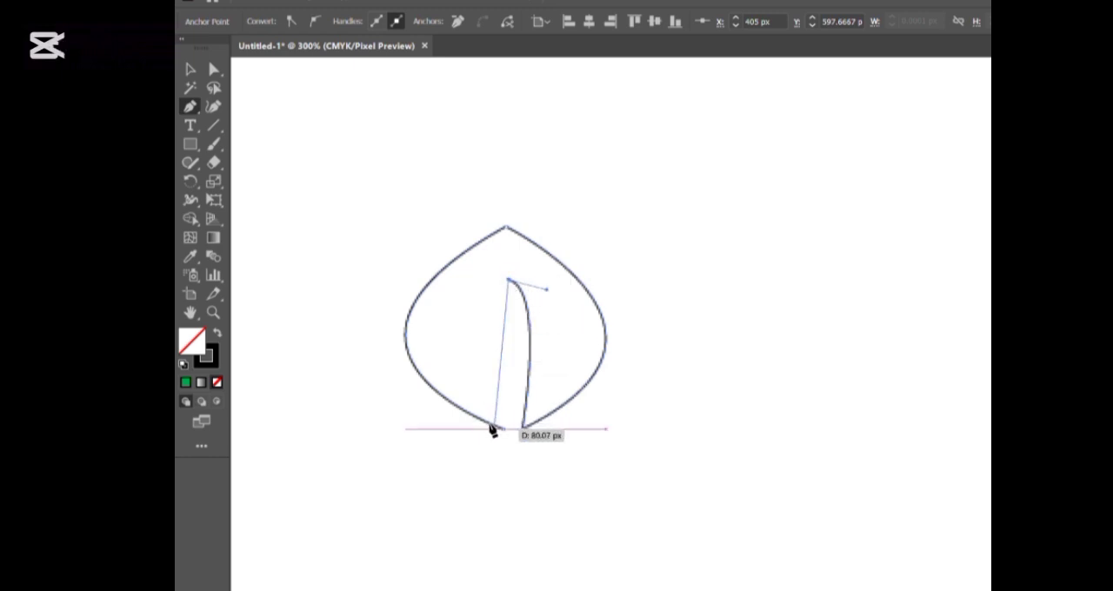
drag(501, 428, 459, 559)
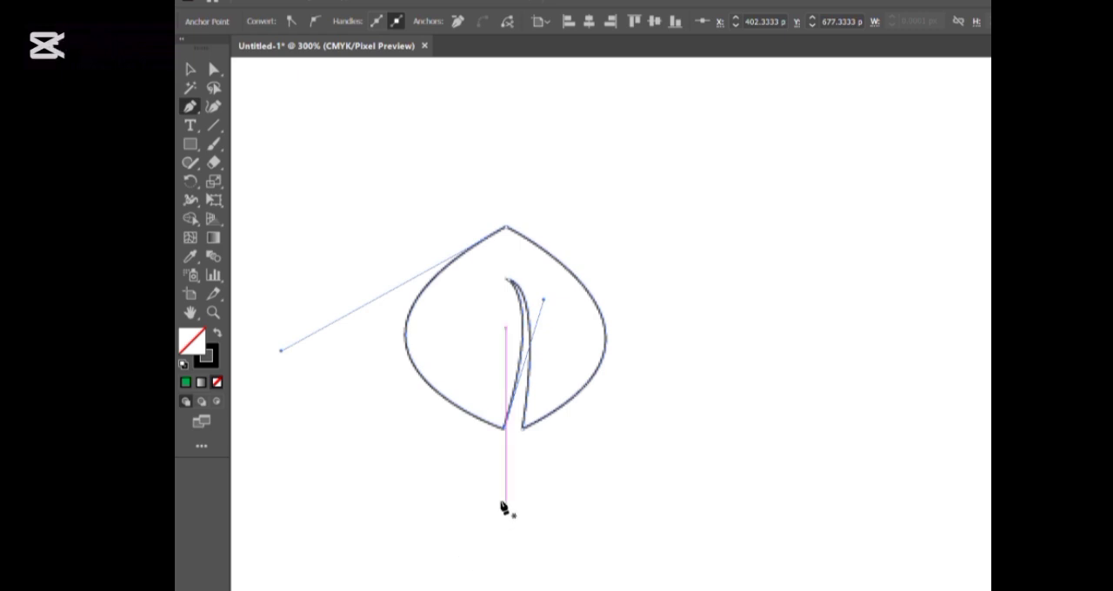
Select the finished leaf shape and fill it with medium green
click(184, 73)
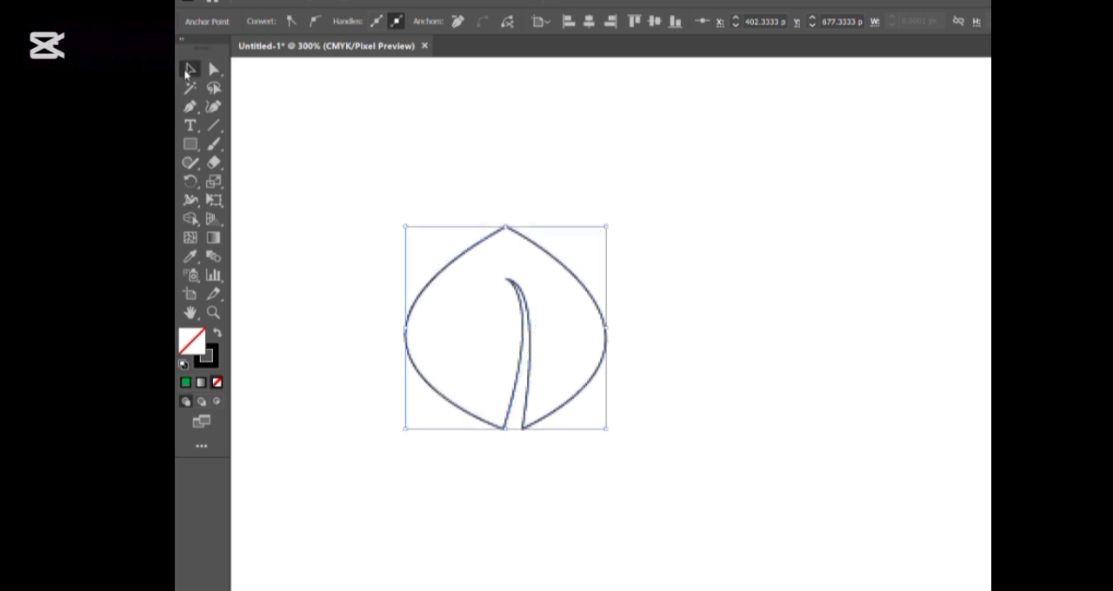
click(467, 131)
click(474, 247)
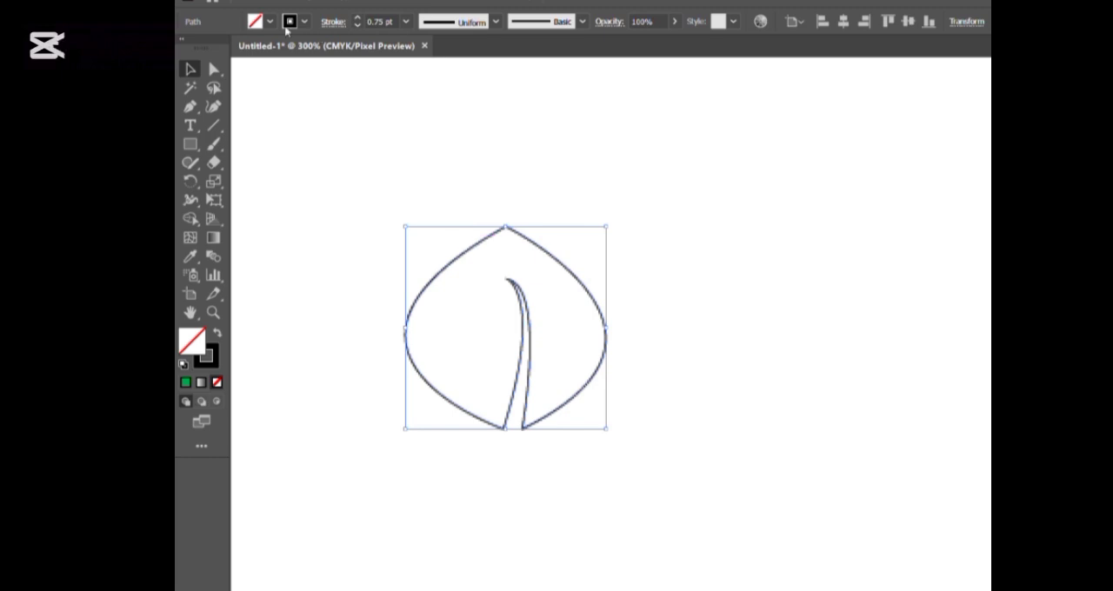
click(253, 83)
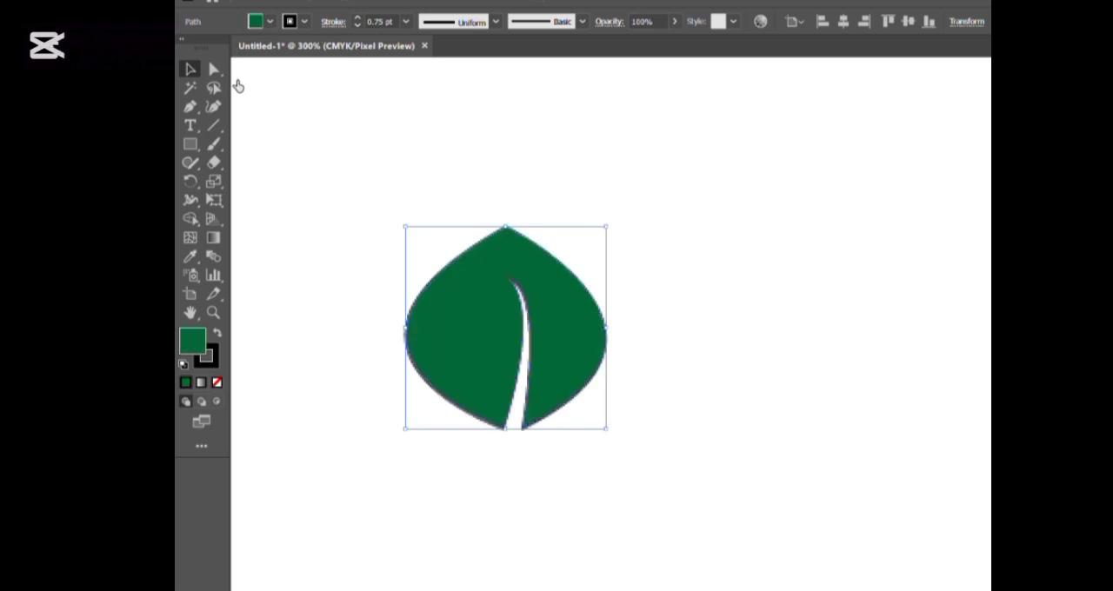
click(237, 83)
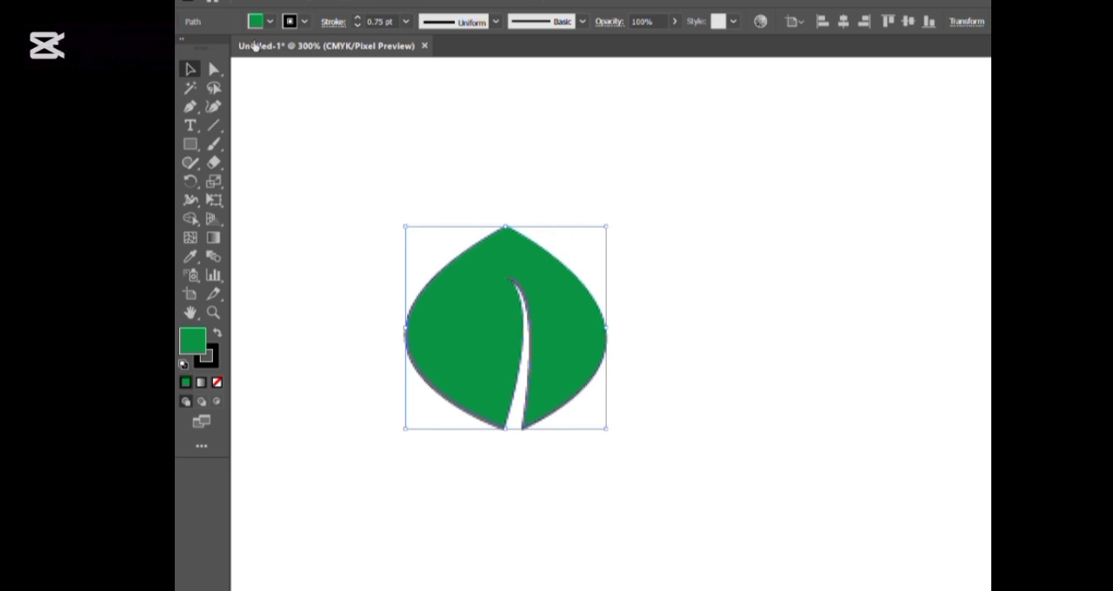
Draw a wavy stem with the Pen tool that passes beneath the leaf and curves downward at its end
click(329, 302)
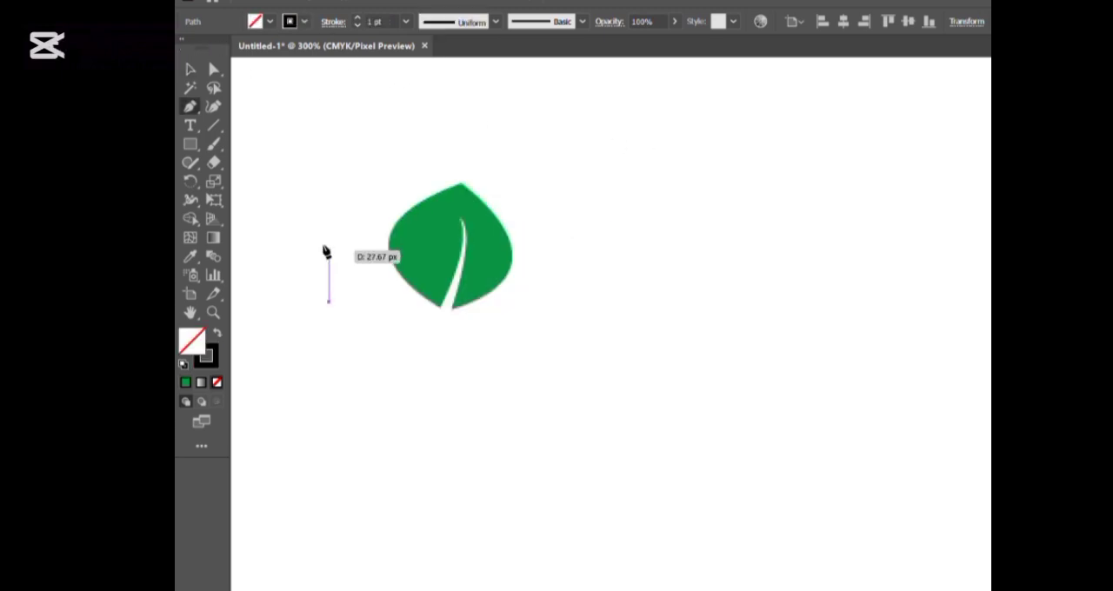
click(510, 308)
mouse_move(512, 312)
mouse_down()
mouse_move(530, 293)
mouse_move(544, 311)
mouse_move(539, 348)
mouse_move(571, 342)
mouse_move(557, 383)
mouse_move(604, 283)
mouse_move(584, 264)
mouse_move(508, 311)
mouse_move(533, 314)
mouse_up()
drag(654, 364, 687, 478)
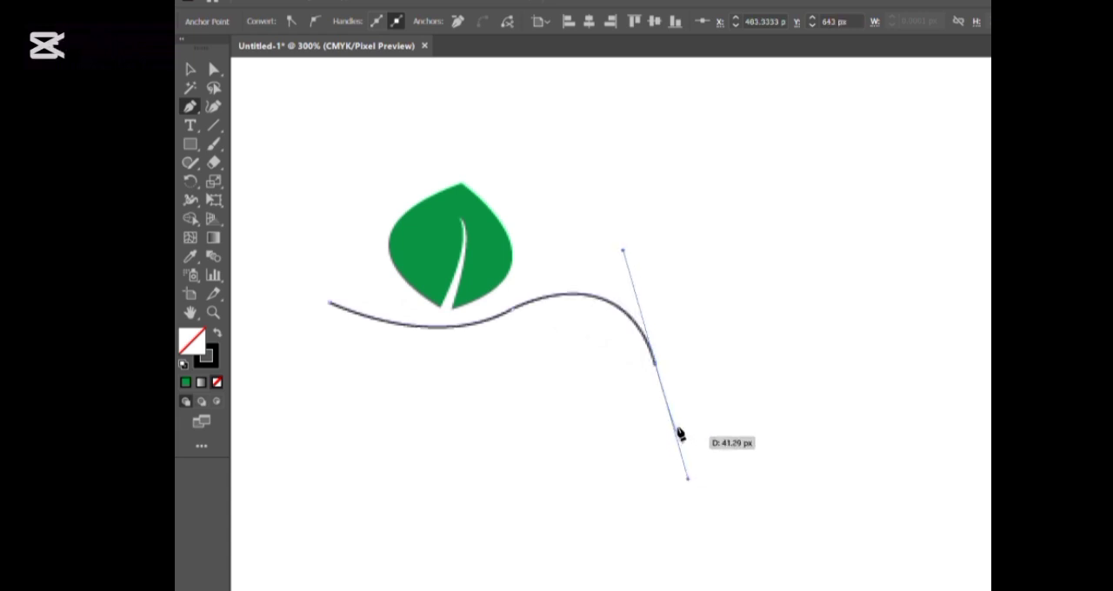
click(655, 361)
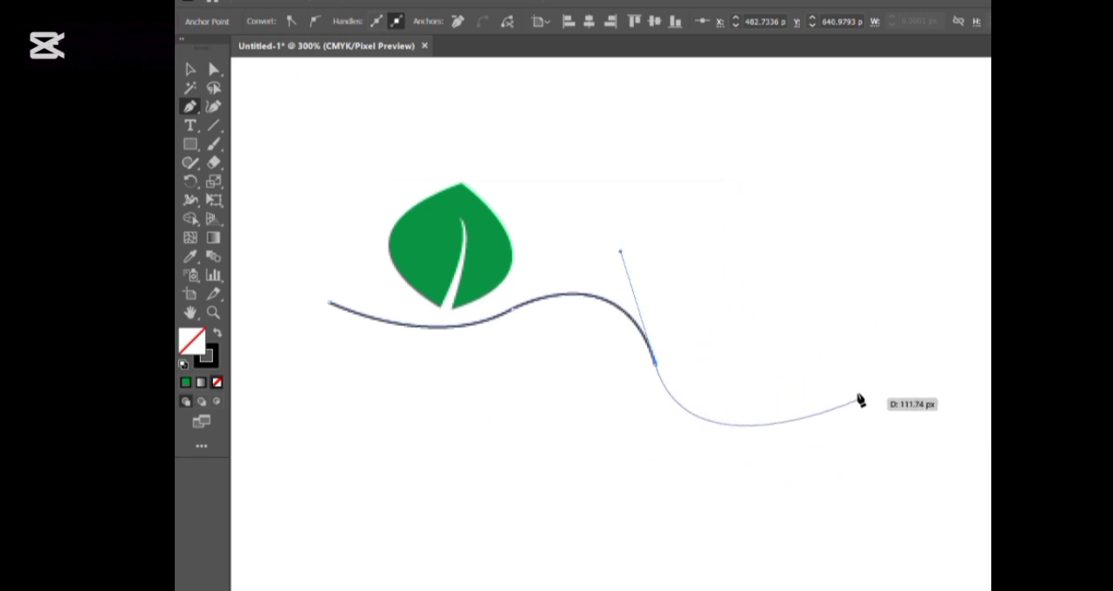
key(Escape)
Move the wavy stem up to meet the leaf's base and give it a green stroke
click(186, 69)
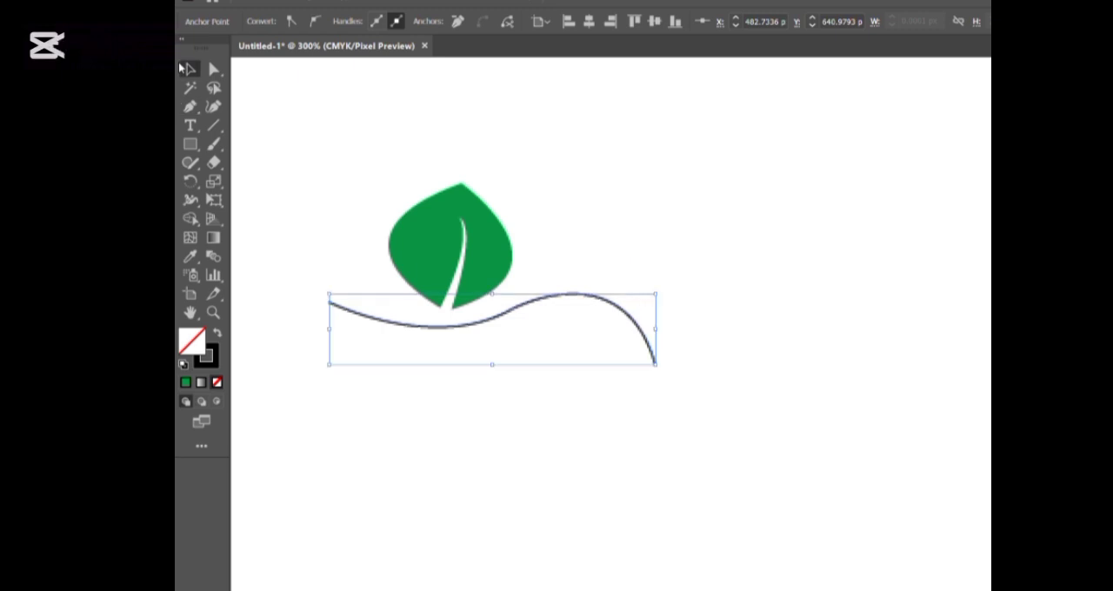
click(639, 187)
drag(584, 294, 574, 277)
click(494, 239)
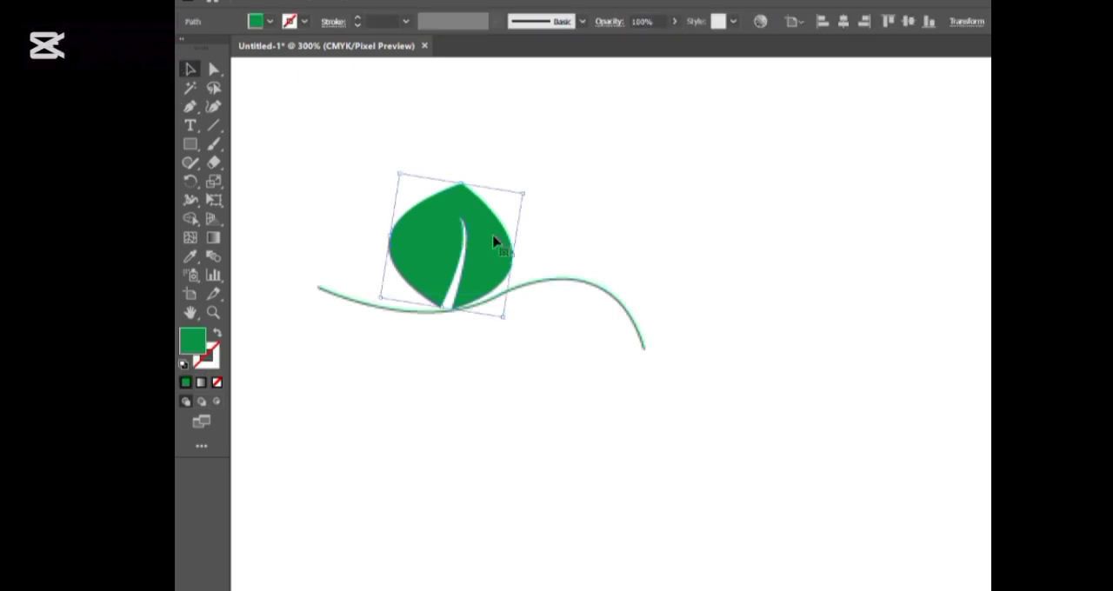
click(513, 239)
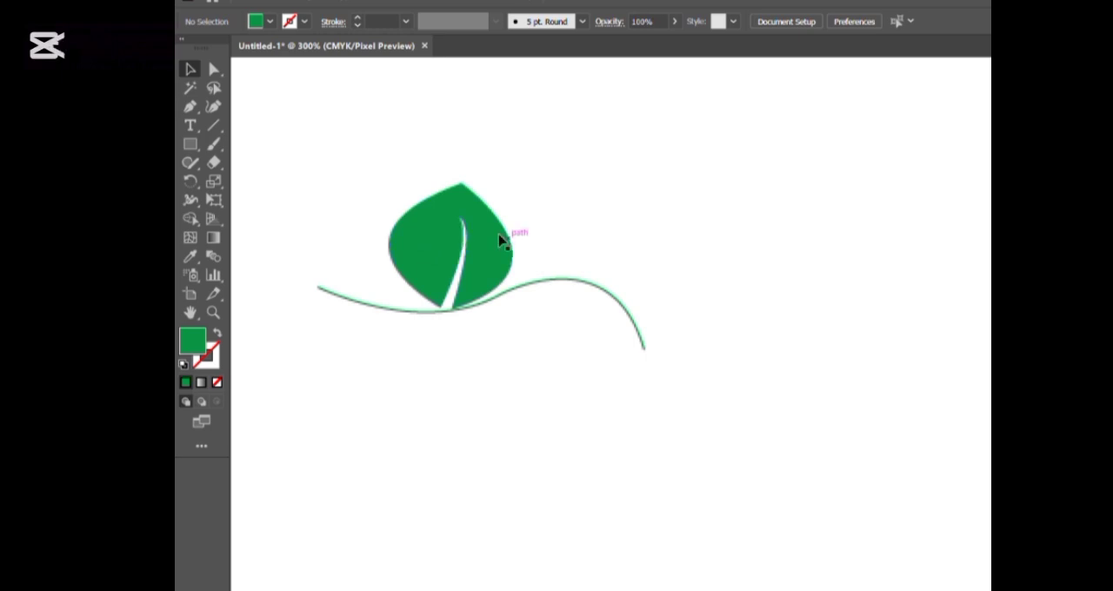
Duplicate the leaf twice, placing one copy above the stem's crest and the other beyond the stem's end
drag(500, 240, 805, 302)
key(ctrl+shift+a)
drag(647, 257, 627, 224)
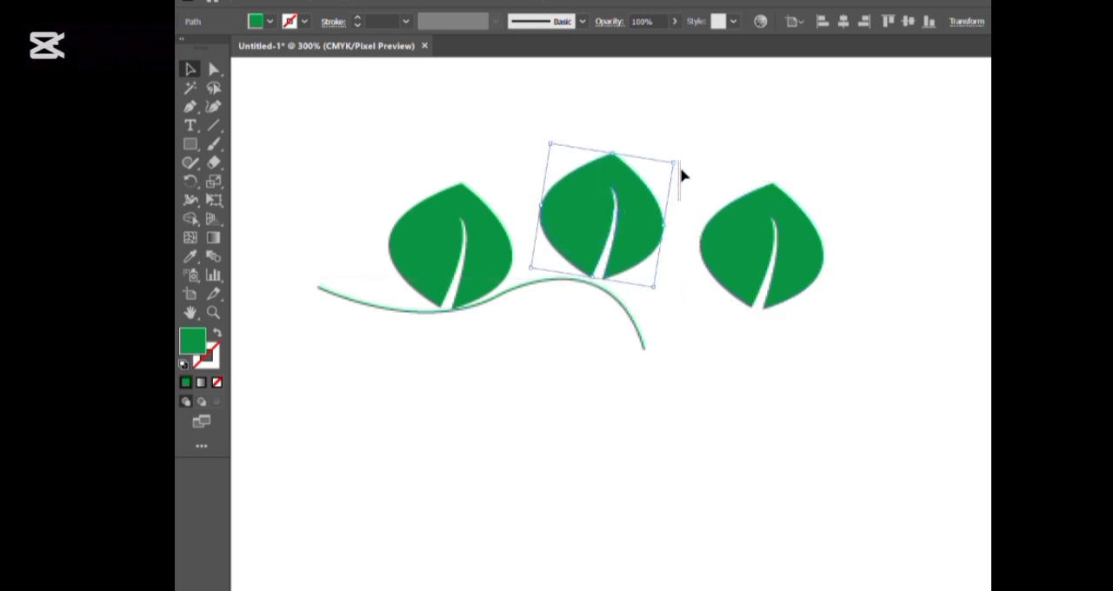
Rotate the middle leaf clockwise and set its base on the crest of the stem
key(ctrl+shift+a)
click(621, 199)
drag(676, 156, 680, 180)
drag(640, 234, 623, 241)
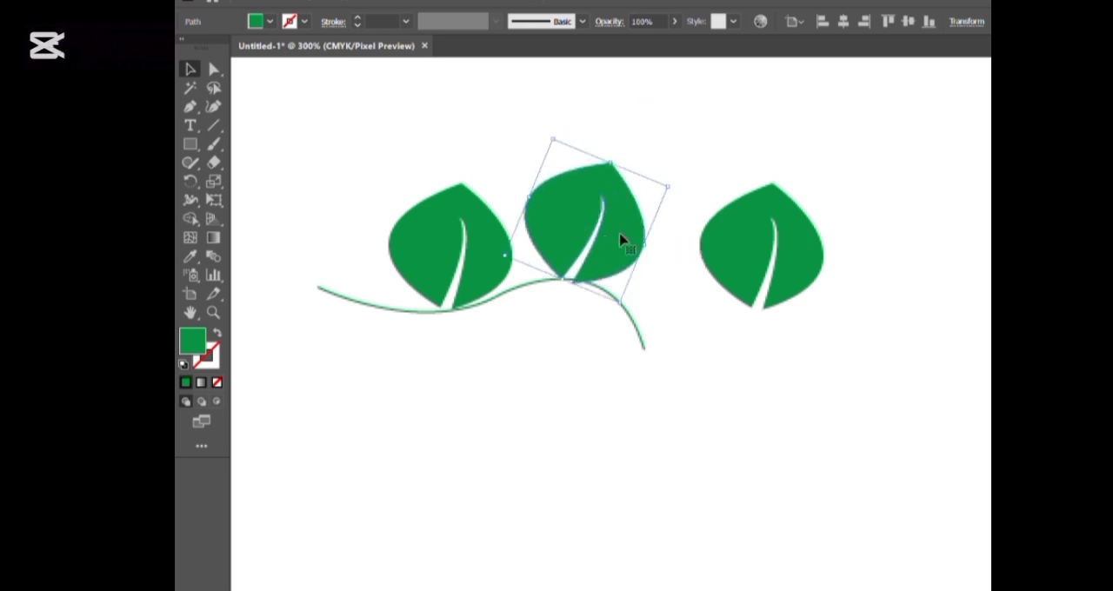
click(680, 334)
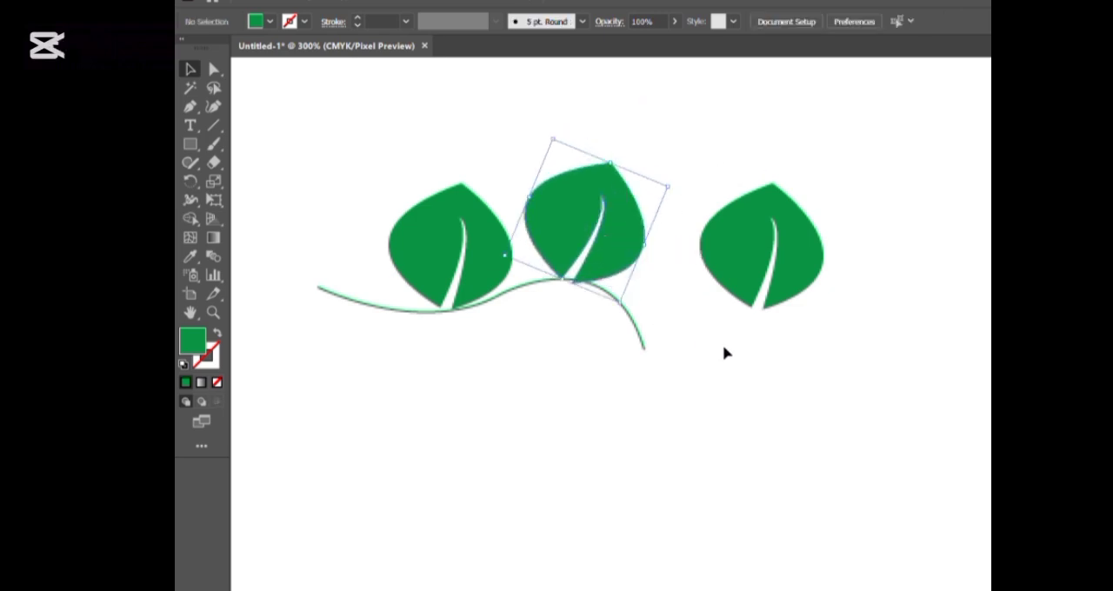
Shrink and rotate the last leaf copy so it points outward, and attach its base to the stem's lower end
click(787, 235)
drag(834, 191, 778, 337)
drag(739, 269, 689, 348)
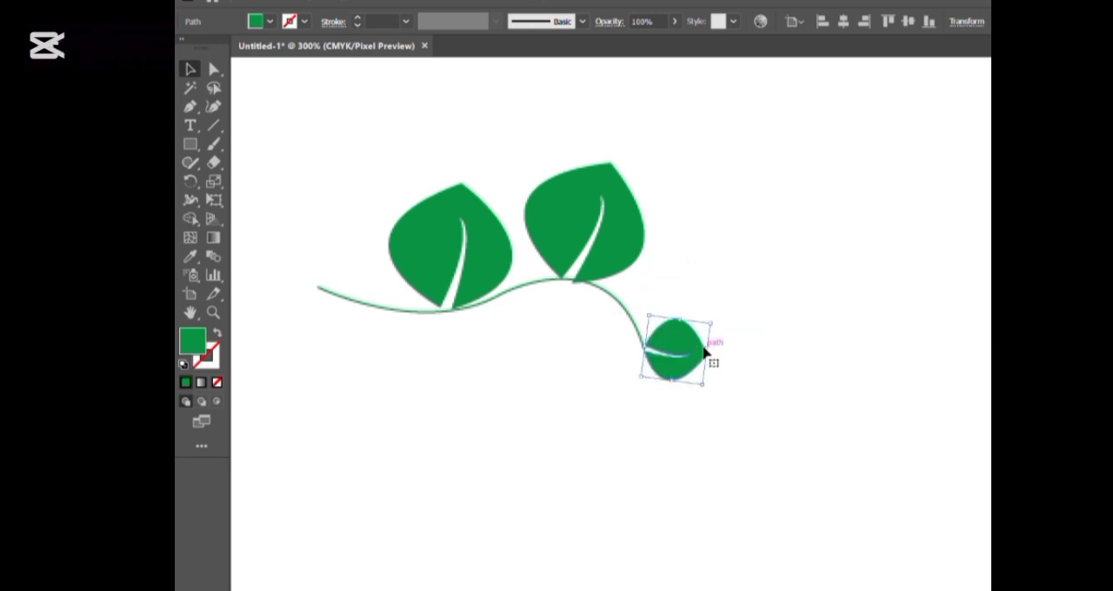
click(756, 357)
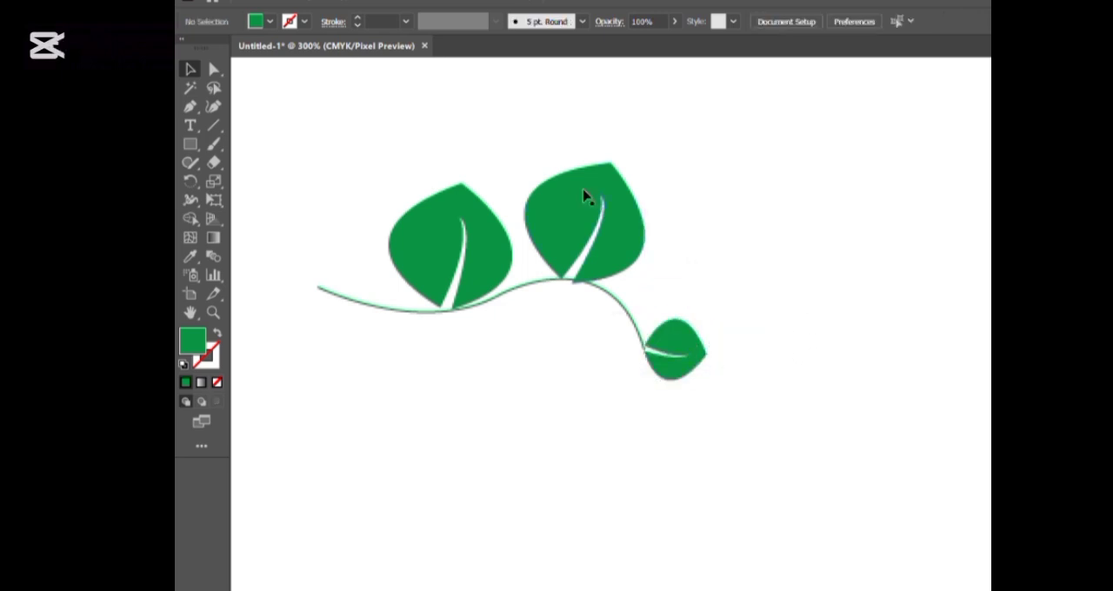
Select the stem with all its leaves and rotate the whole branch to stand upright
drag(374, 99, 726, 439)
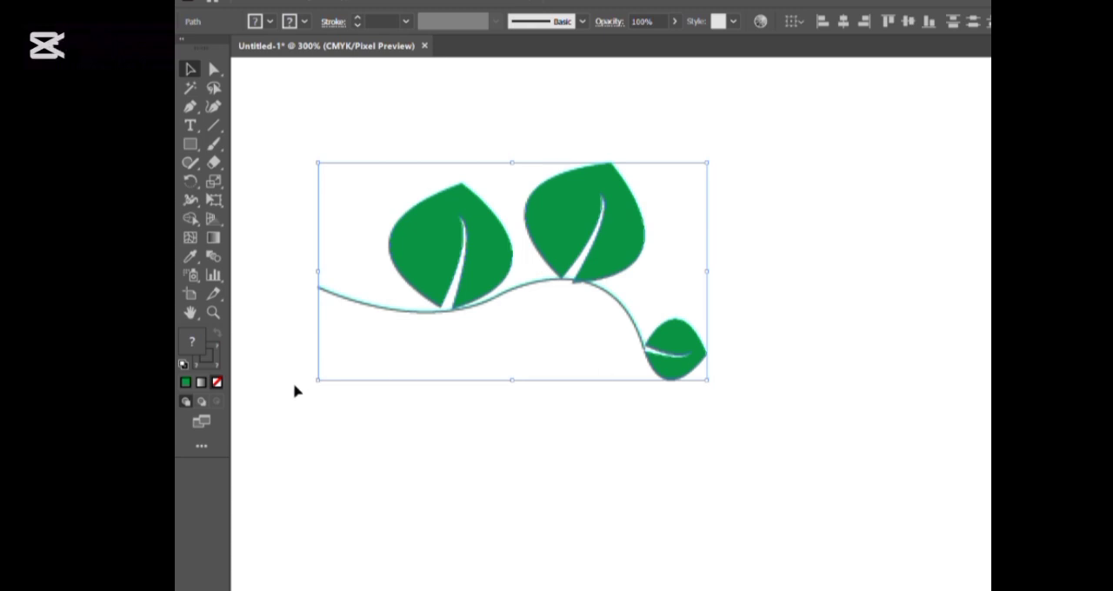
drag(311, 382, 434, 466)
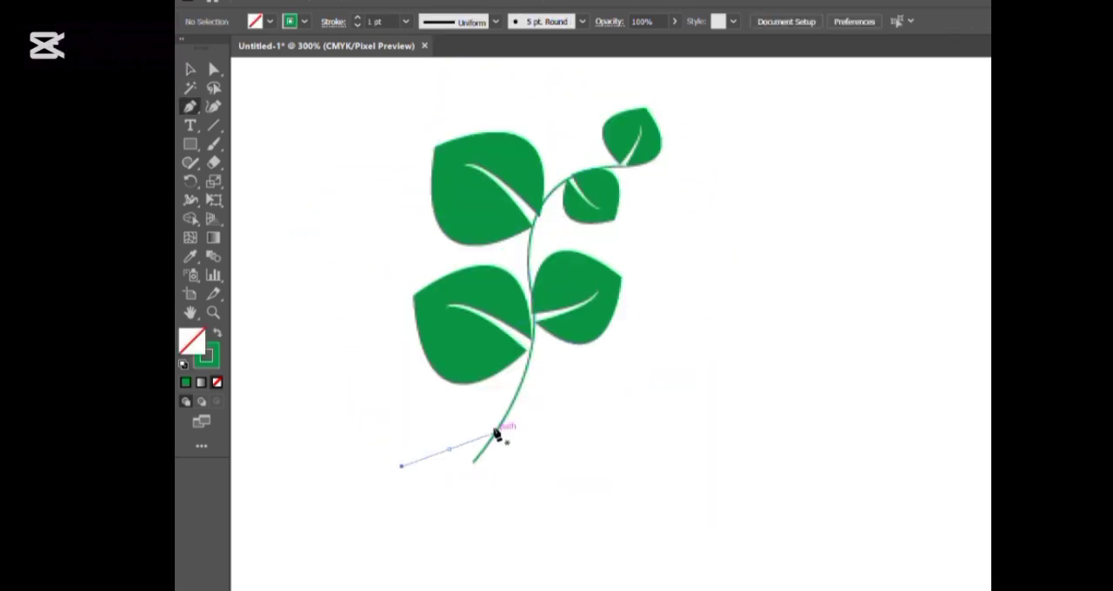
Undo the misplaced anchor and draw a second curved stem about 194 px long, crossing the branch near its base
drag(495, 432, 496, 433)
key(ctrl+z)
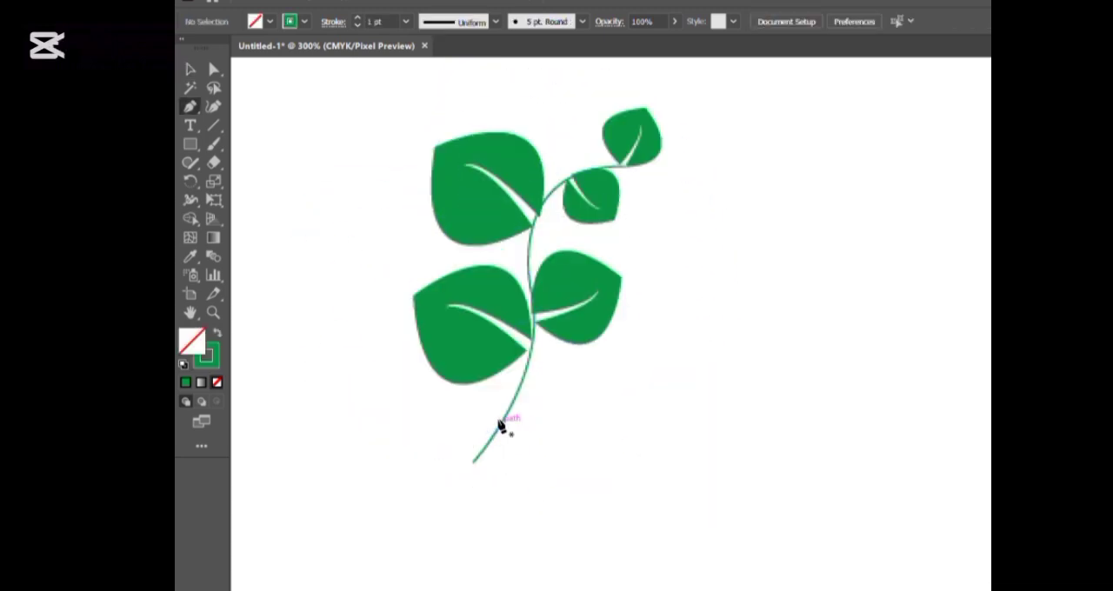
click(432, 449)
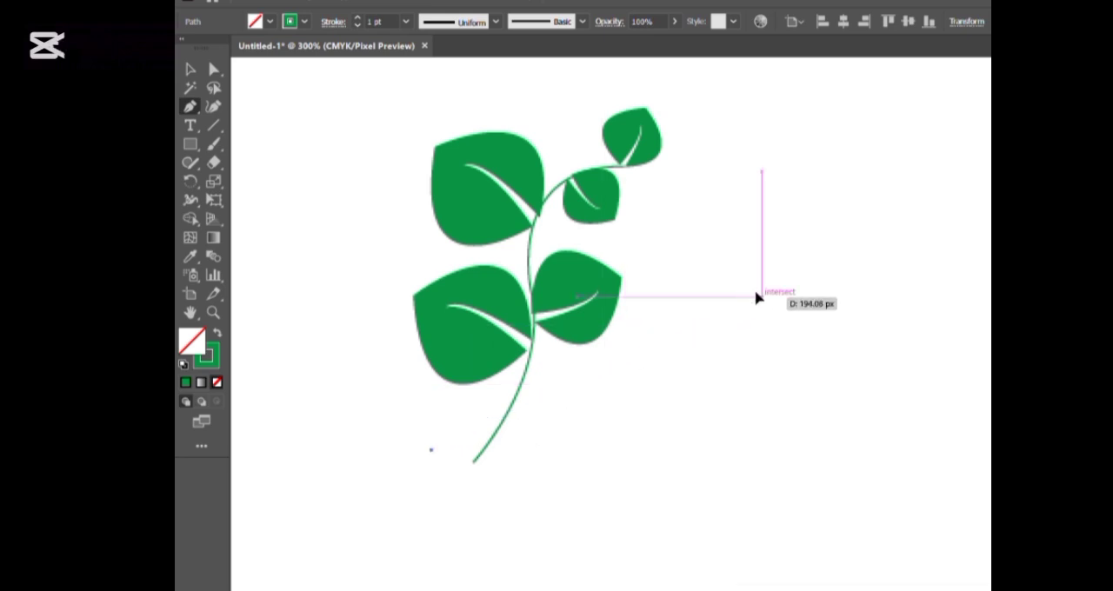
mouse_move(757, 298)
mouse_down()
mouse_move(768, 331)
mouse_move(808, 342)
mouse_up()
click(759, 297)
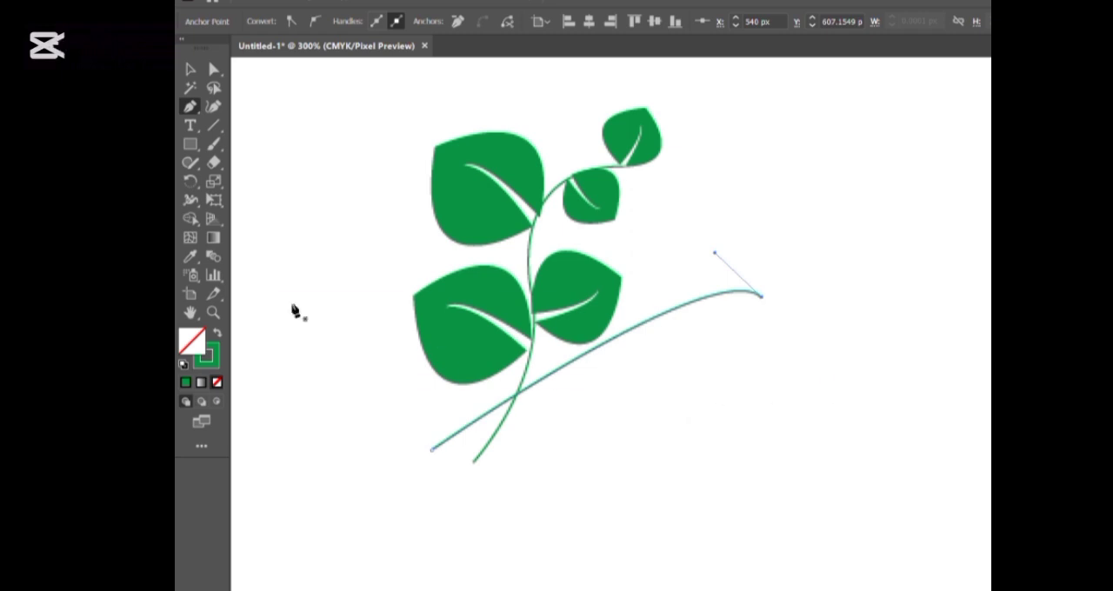
Draw a small circle with the Ellipse tool at the upper end of the second stem as the flower centre
click(190, 70)
click(790, 304)
key(l)
drag(790, 303, 802, 316)
Draw a closed, pointed petal about 36 px tall with the Pen tool just above the small circle
key(p)
click(780, 250)
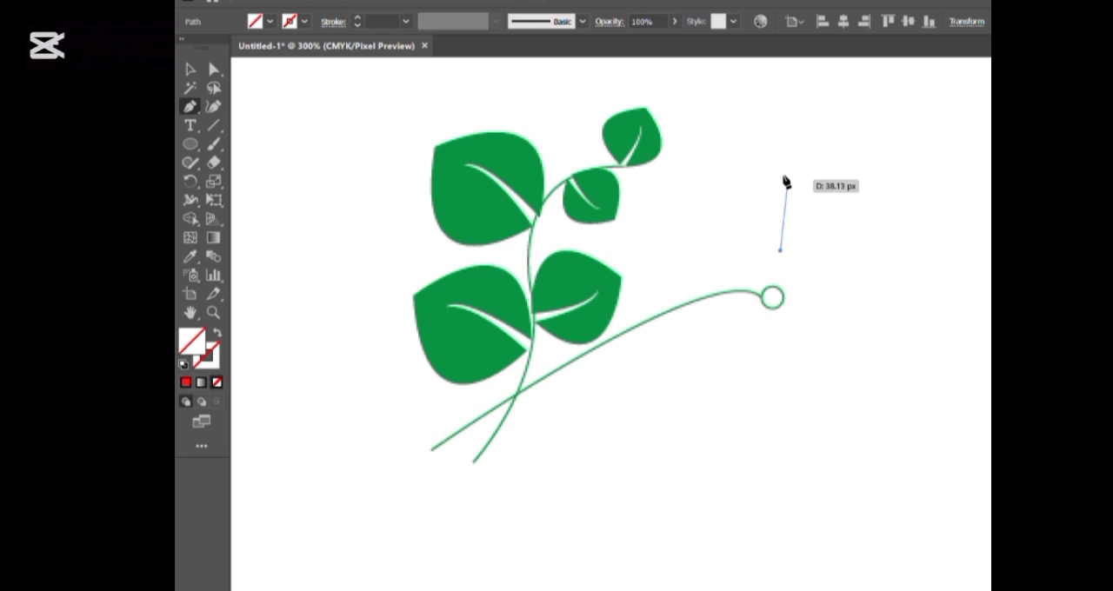
drag(783, 184, 810, 146)
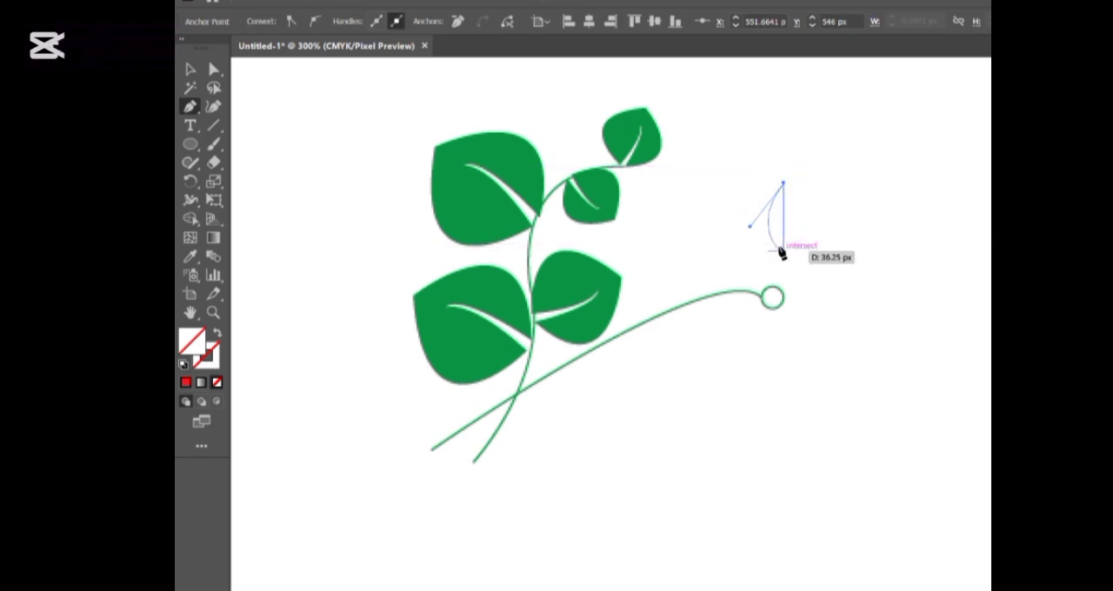
drag(782, 251, 760, 265)
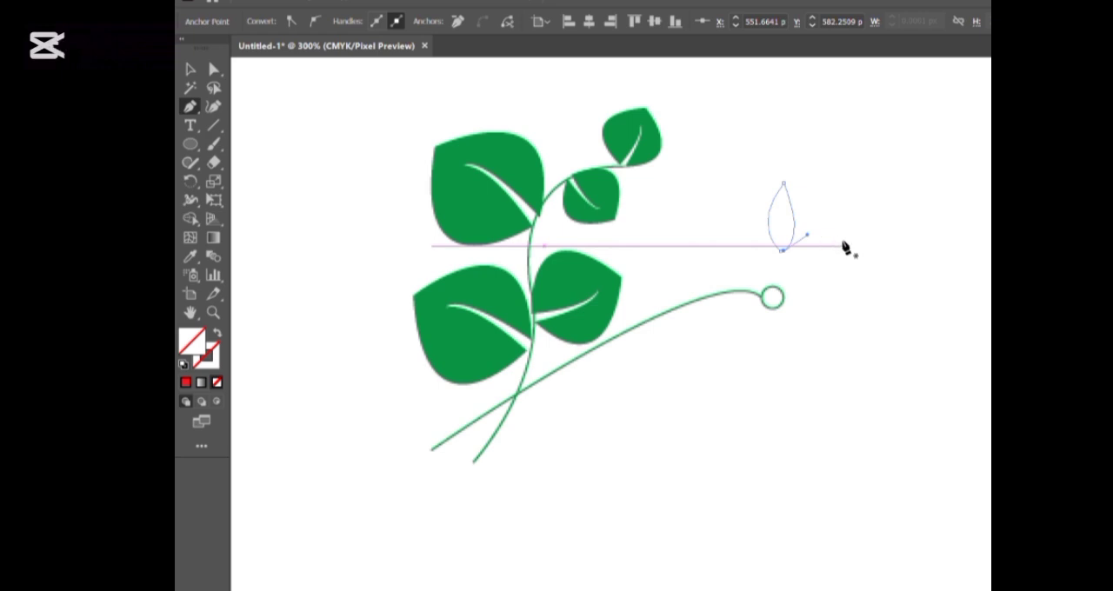
Fill the drawn petal with red and make four copies of it in the empty area beside the flower centre
click(188, 69)
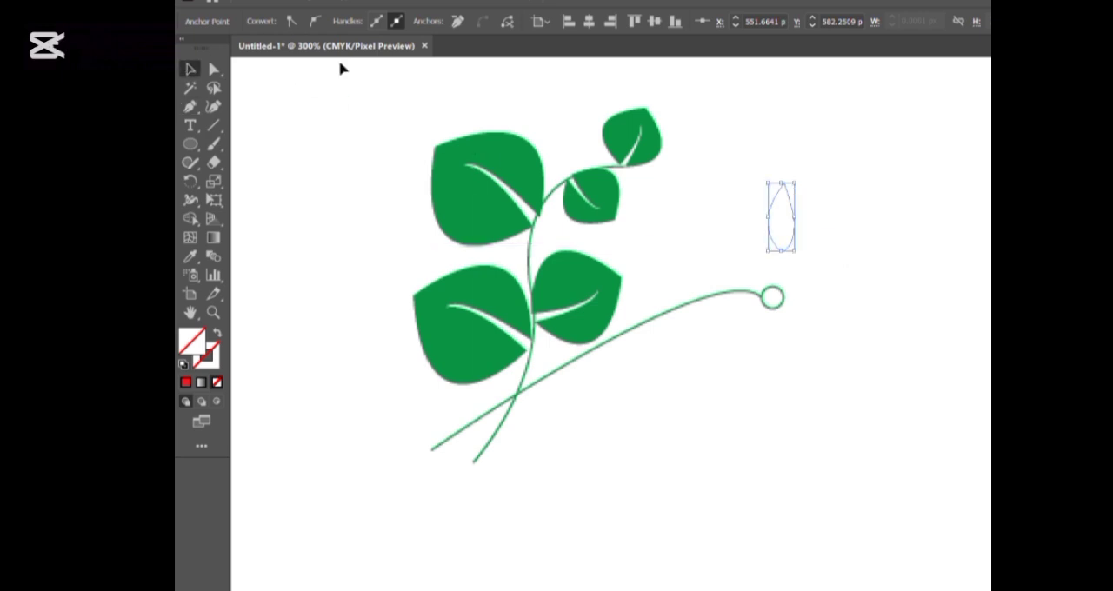
click(661, 181)
drag(754, 165, 820, 269)
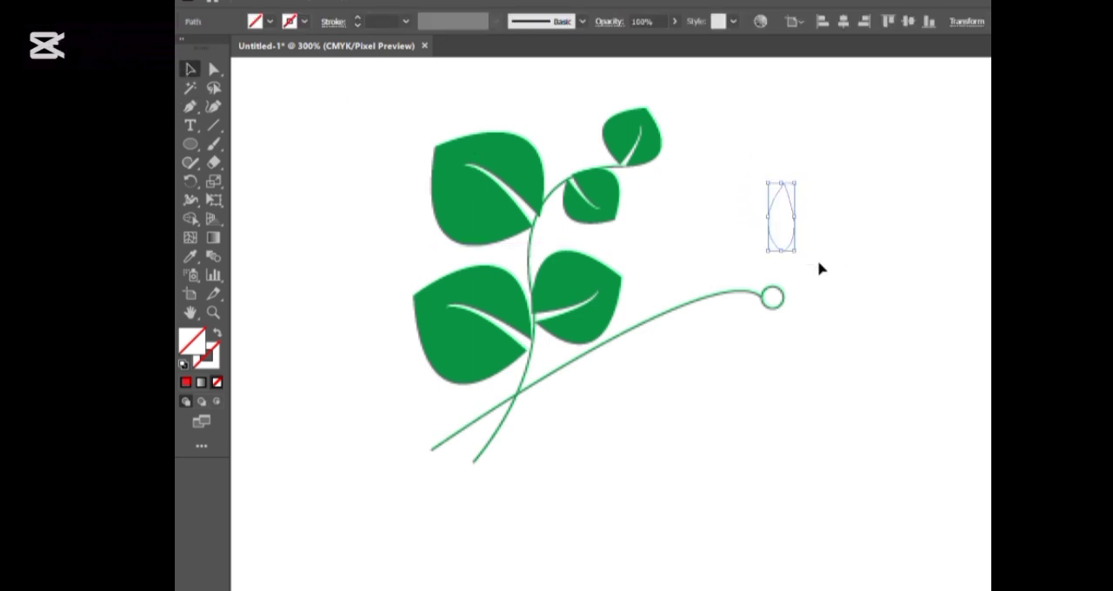
click(232, 69)
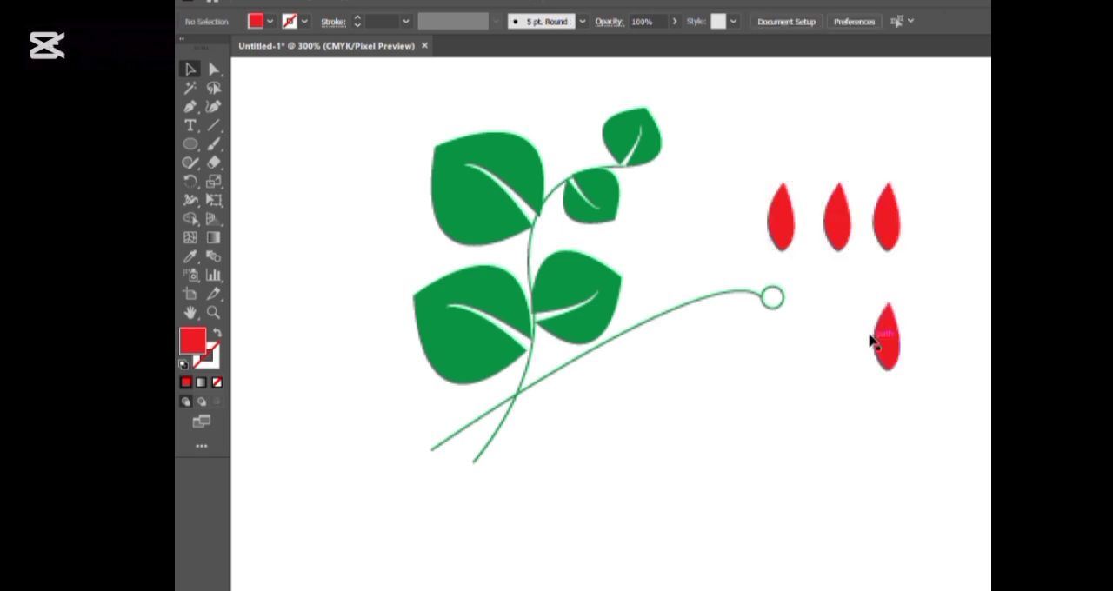
drag(875, 340, 833, 353)
Place one petal upright above the small circle and rotate two more to radiate from its upper-right and lower-right sides
drag(780, 223, 768, 258)
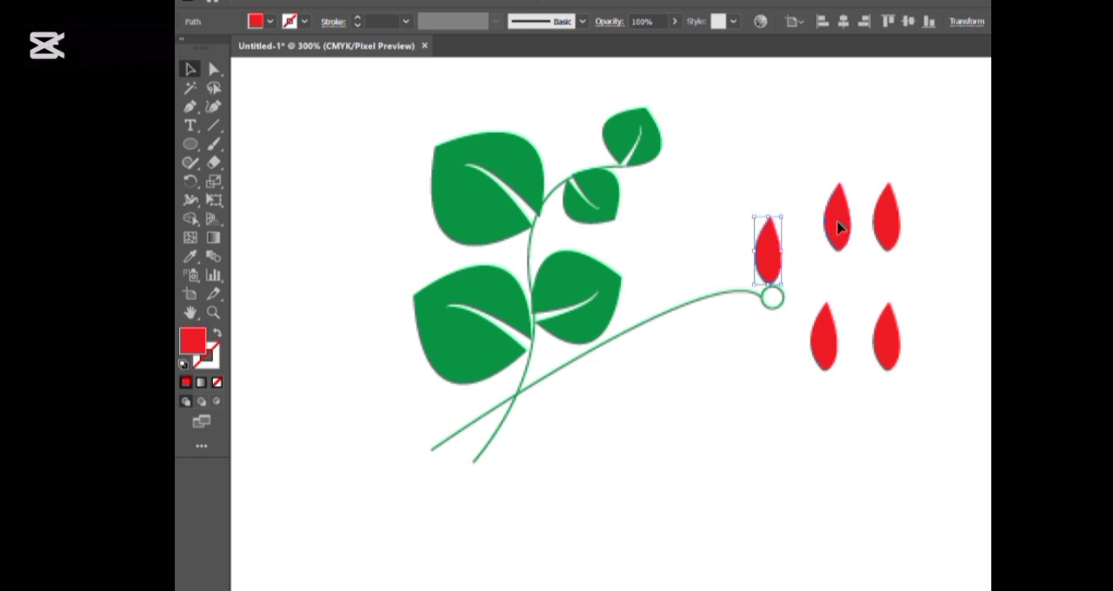
drag(839, 228, 829, 261)
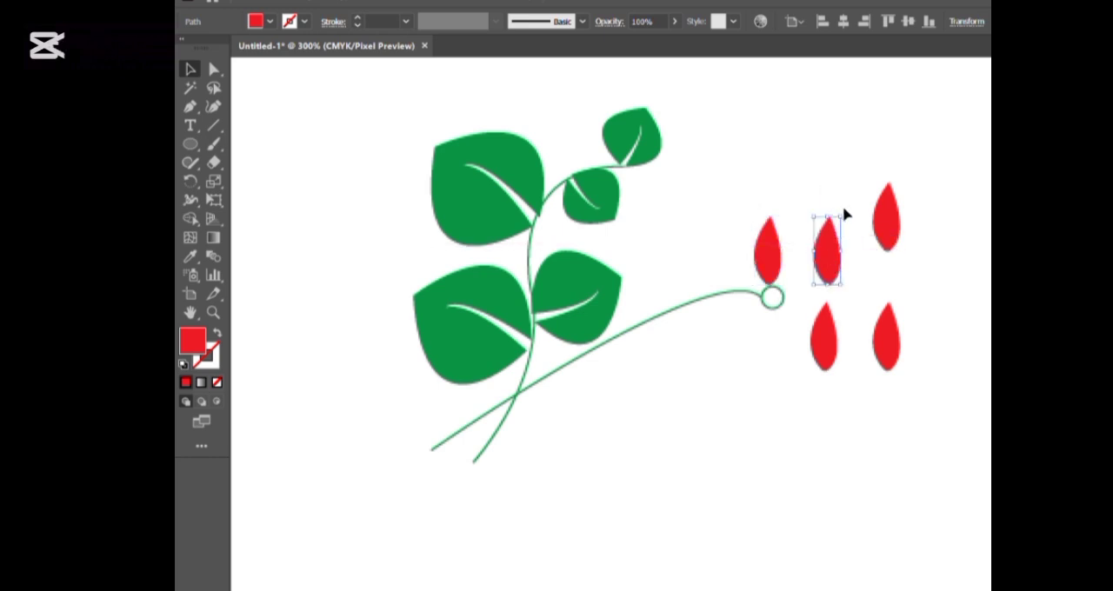
drag(844, 214, 903, 269)
click(823, 348)
drag(842, 301, 829, 334)
Move the two remaining petals below the small circle and rotate them outward, one to the lower left and one downward, completing the flower
drag(896, 339, 742, 380)
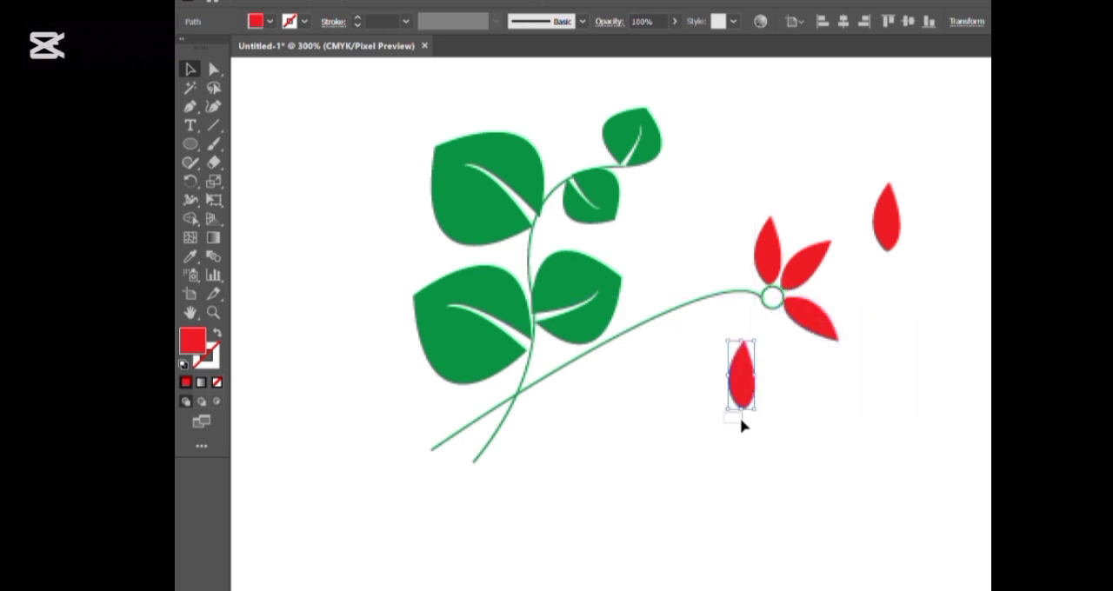
click(770, 426)
click(738, 384)
drag(721, 409, 730, 318)
drag(887, 215, 913, 431)
drag(920, 357, 781, 346)
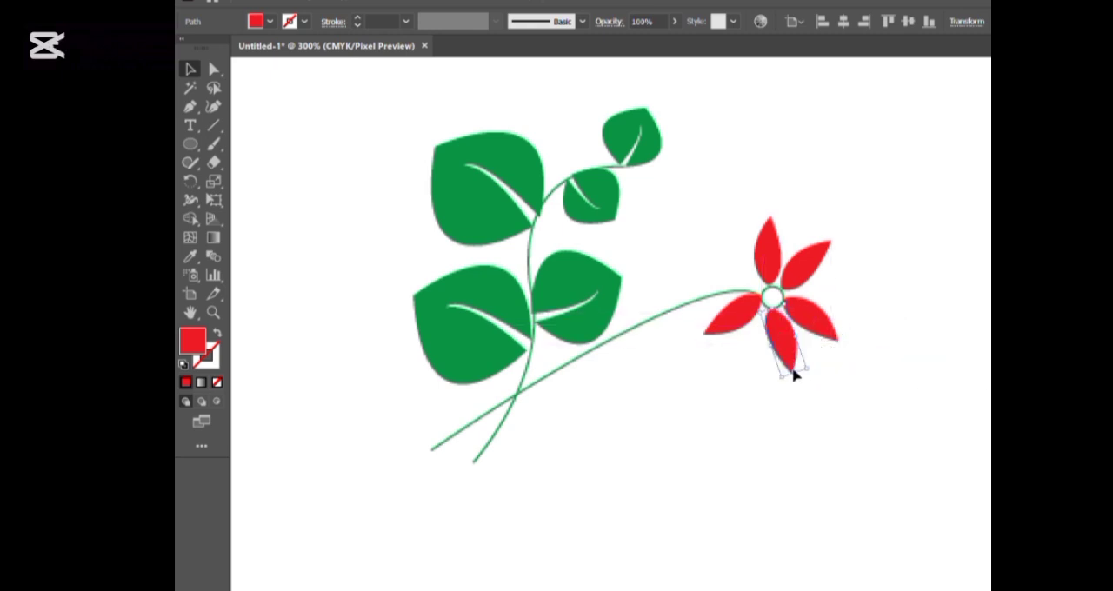
click(890, 235)
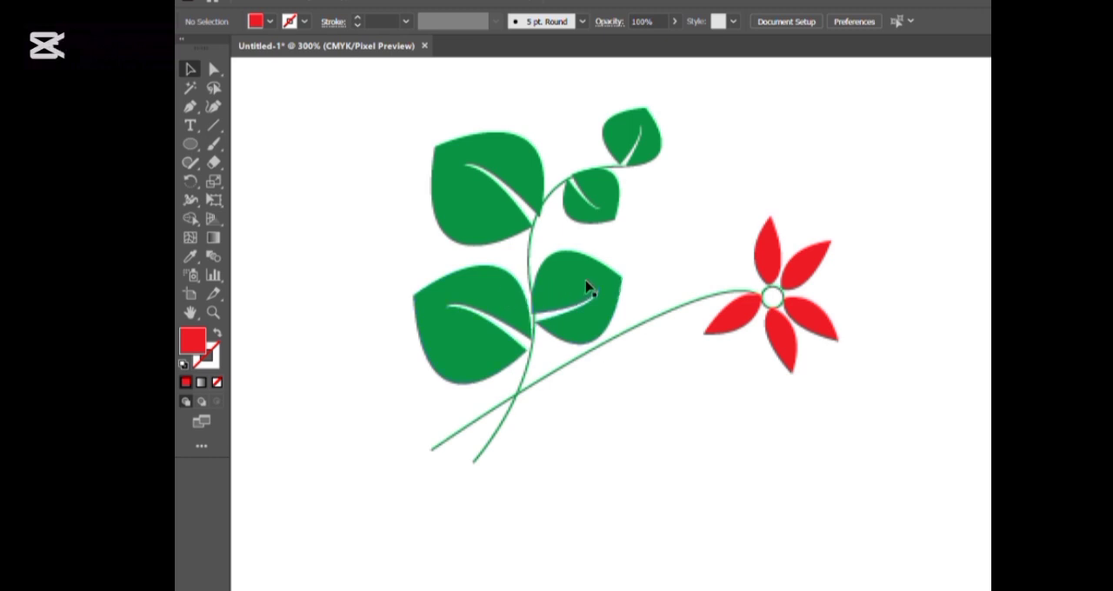
Copy the branch's lower-right leaf, rotate the copy to point down and right, and attach it beneath the flower stem
drag(588, 286, 629, 418)
drag(612, 363, 664, 450)
drag(609, 373, 645, 366)
click(751, 437)
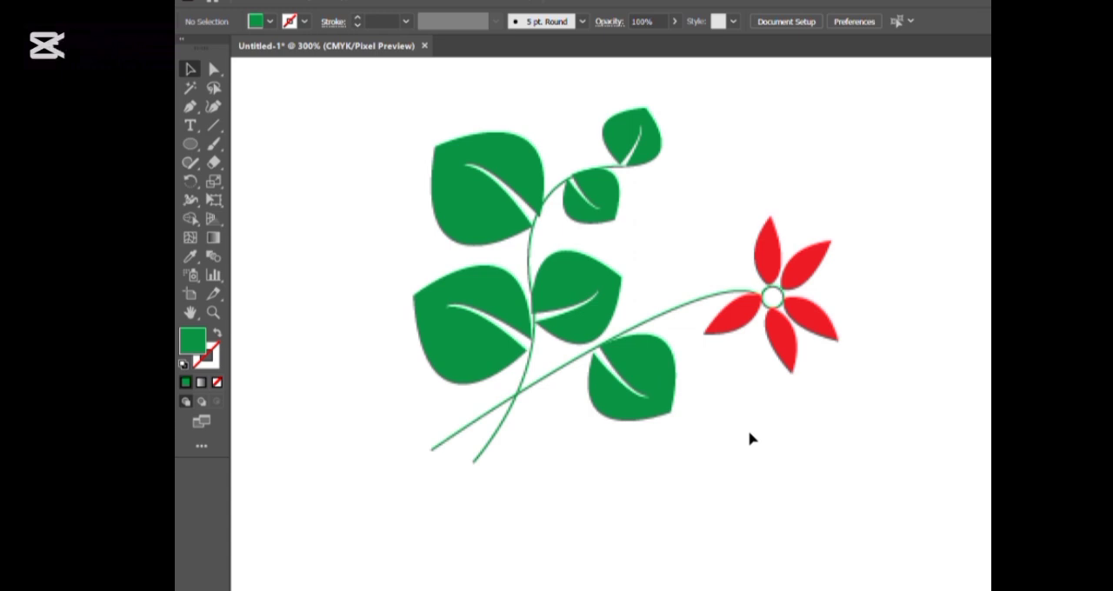